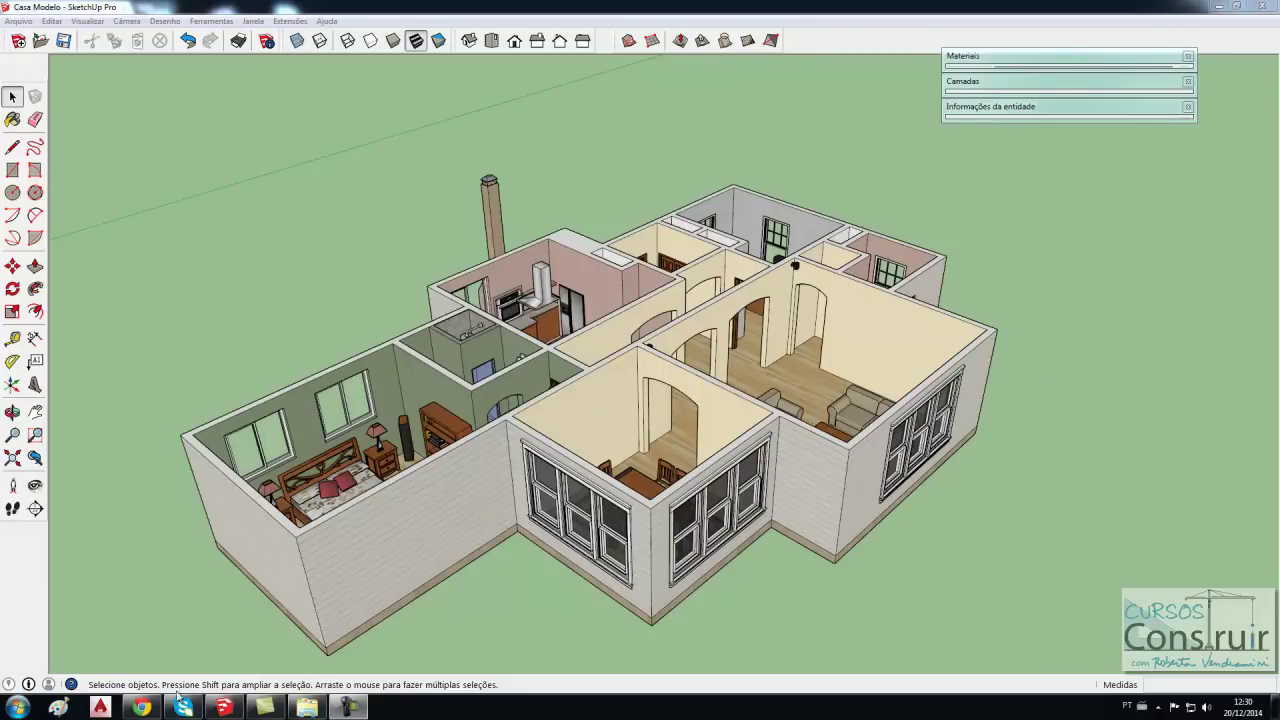
Bring the Loja Construir store website in Chrome to the front from the taskbar.
left_click(142, 707)
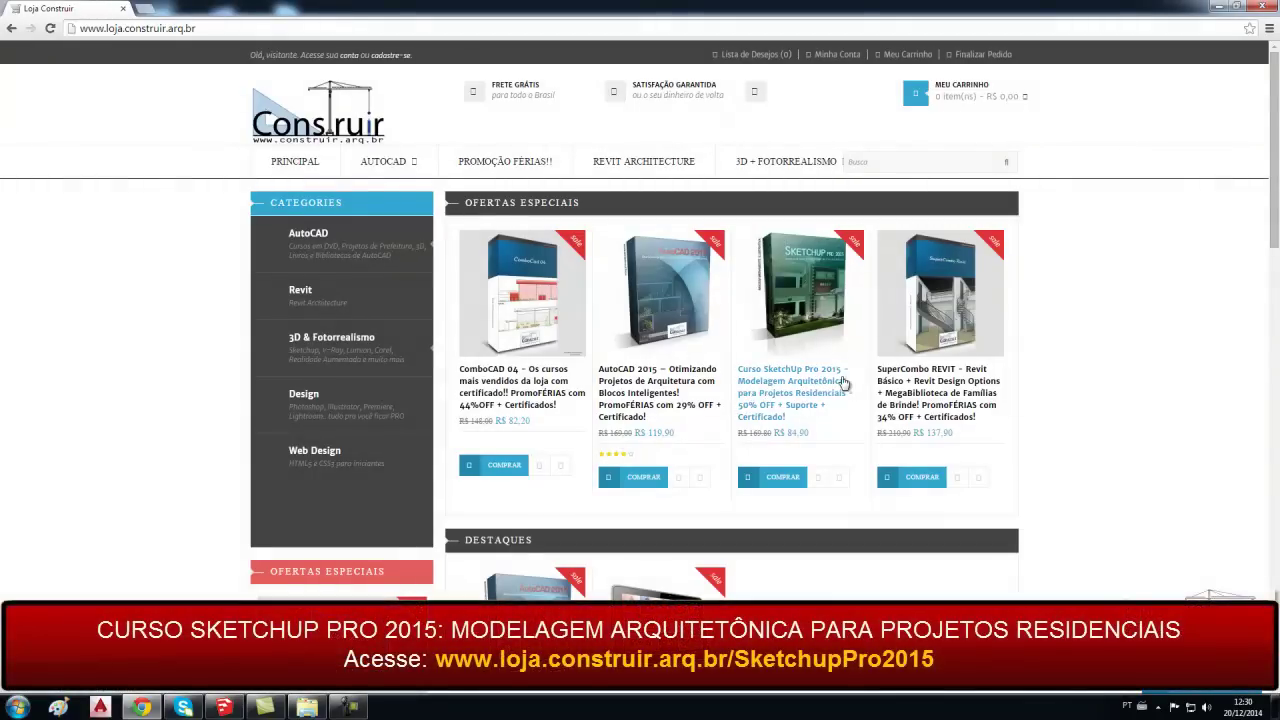
Open the SketchUp Pro 2015 course page and scroll down through its curriculum.
left_click(810, 325)
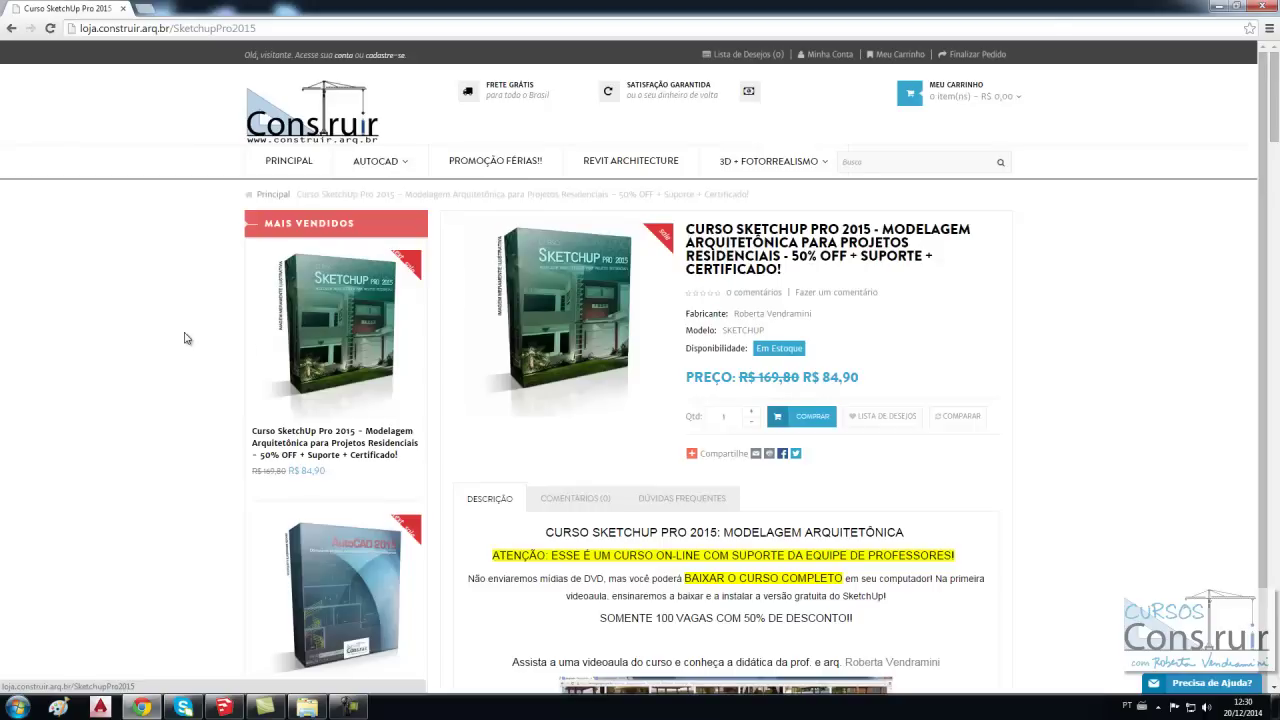
scroll(727, 456, "down", 2)
scroll(727, 456, "down", 5)
scroll(727, 456, "down", 5)
scroll(727, 456, "down", 3)
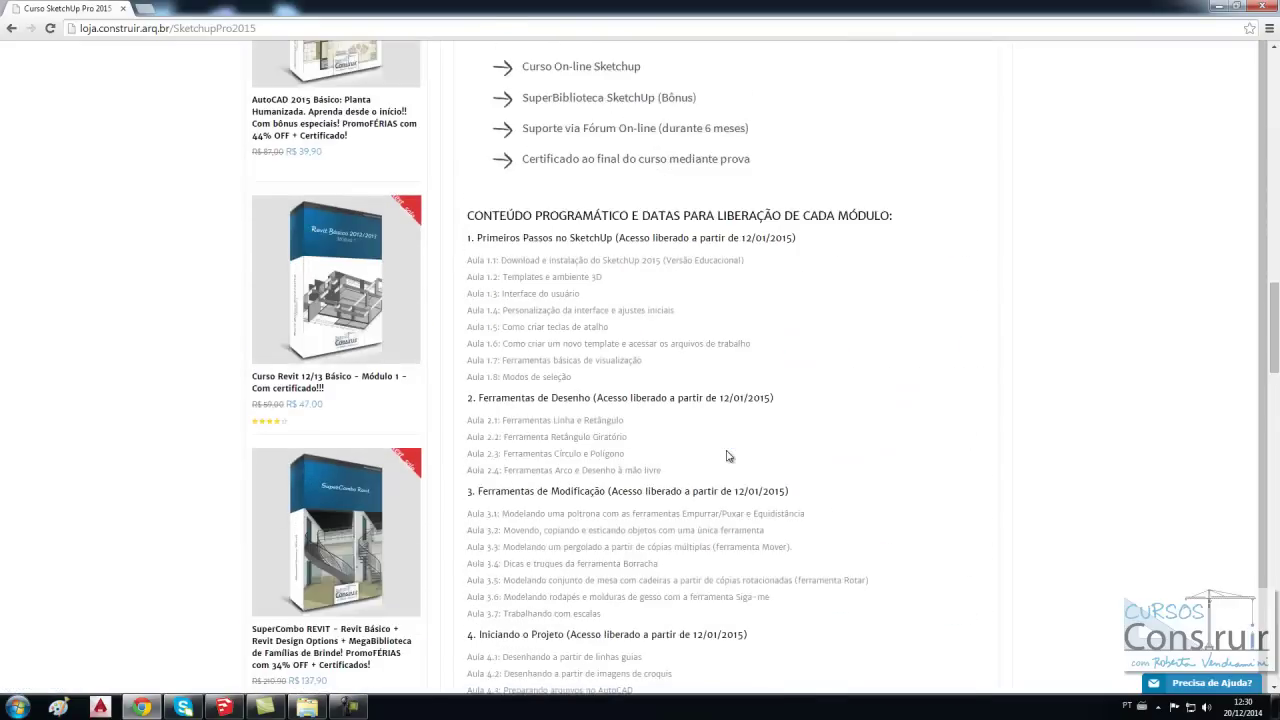
scroll(727, 456, "down", 3)
Scroll back up the curriculum and return to the Casa Modelo model in SketchUp.
scroll(727, 456, "up", 1)
scroll(727, 456, "up", 1)
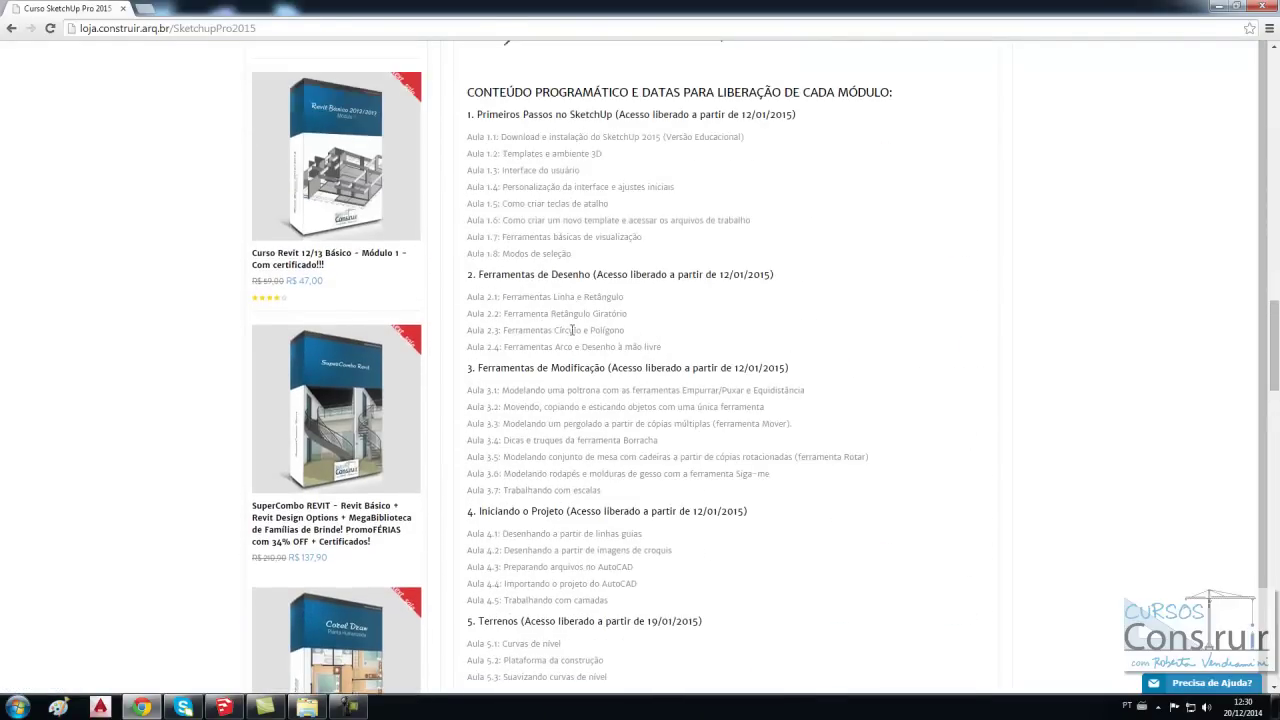
scroll(688, 291, "up", 1)
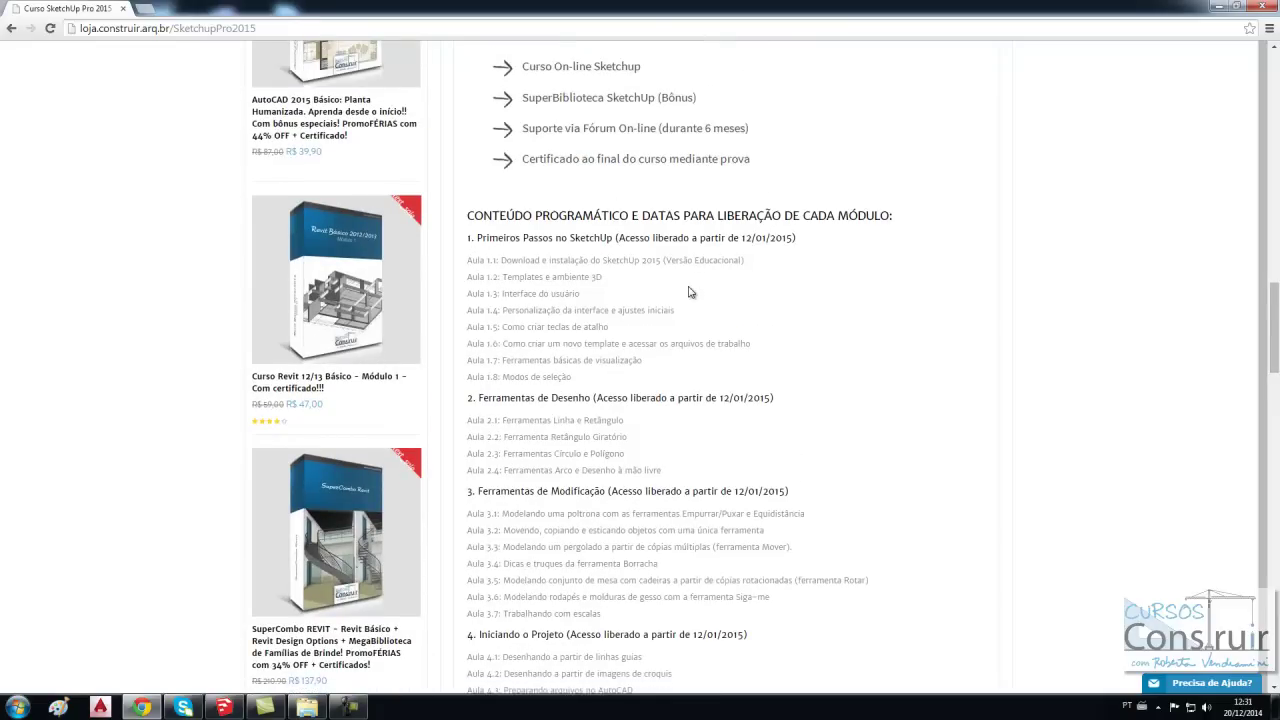
left_click(226, 708)
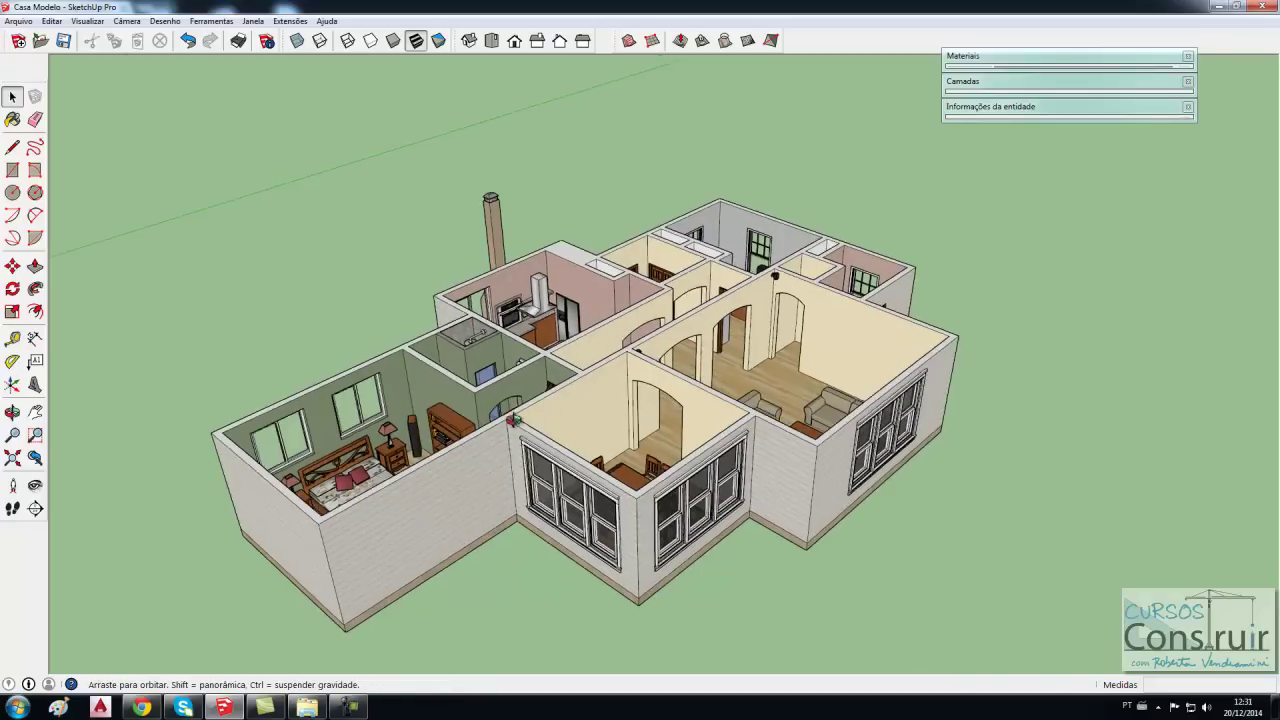
Orbit the roofless Casa Modelo house slightly to a new angle.
middle_click_drag(397, 475, 410, 463)
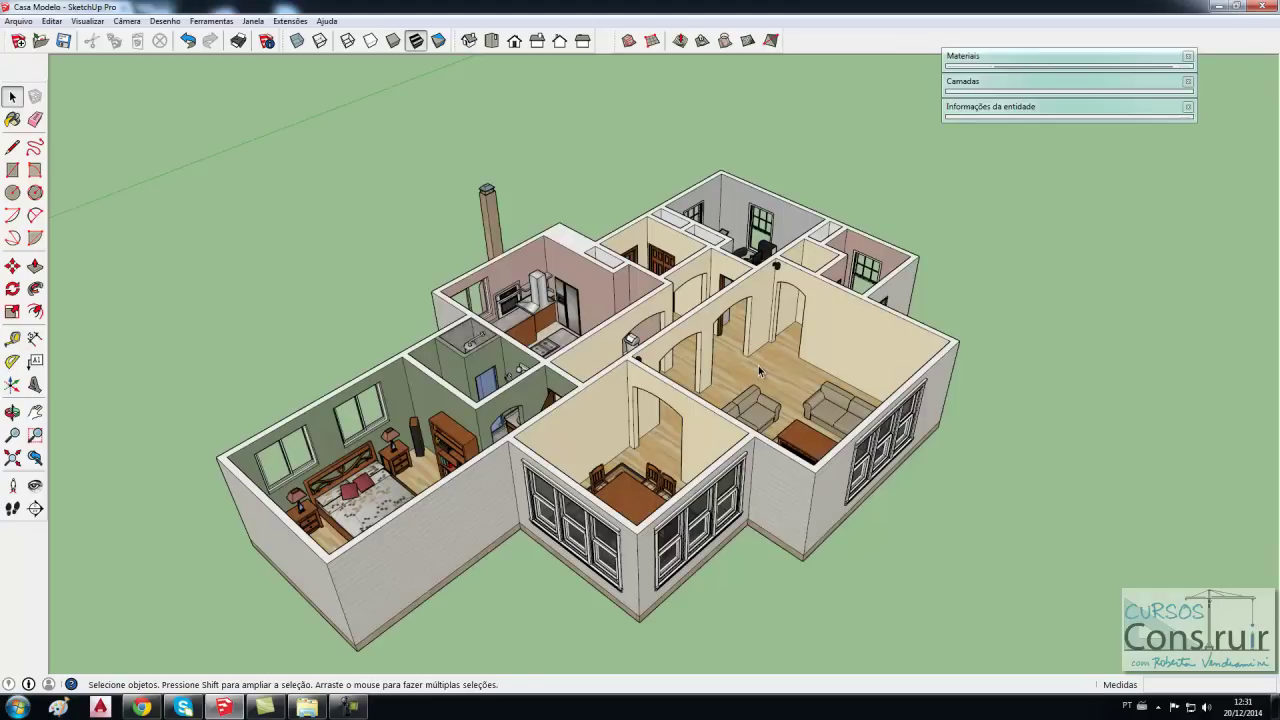
Return to the SketchUp Pro 2015 course page and scroll to its top, showing the R$ 84,90 price.
left_click(142, 707)
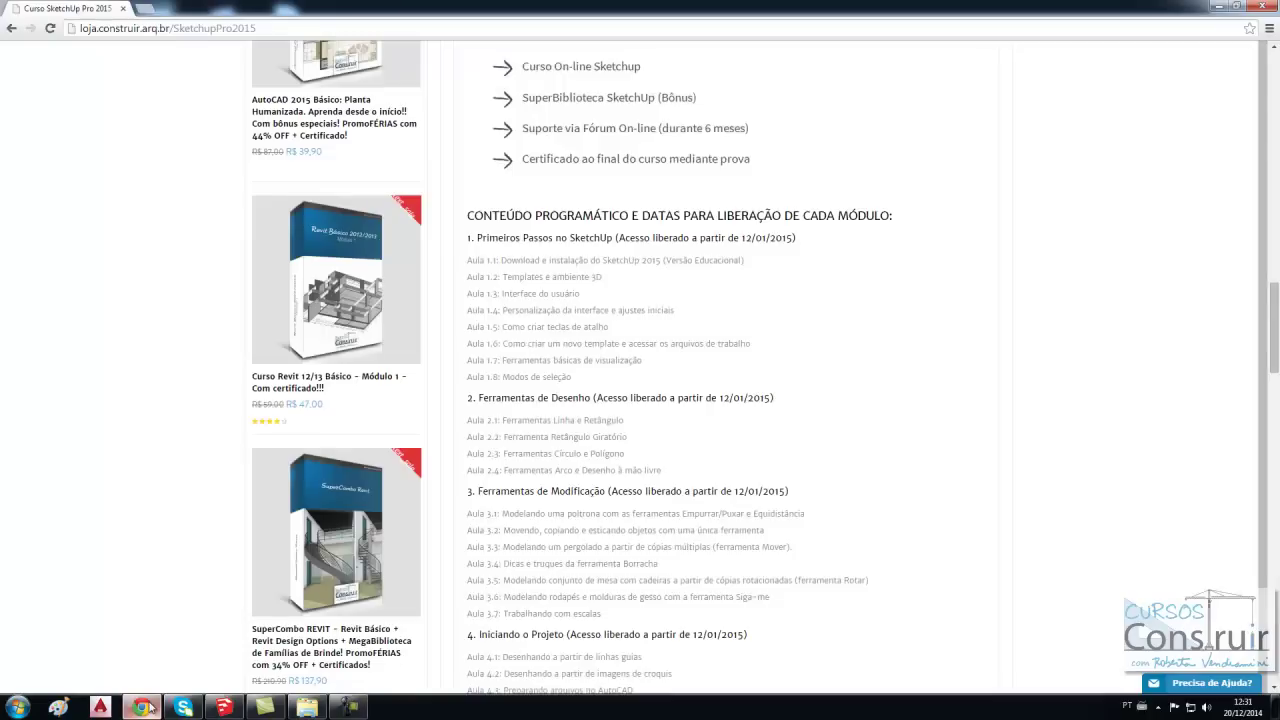
scroll(576, 252, "up", 5)
scroll(578, 240, "up", 4)
scroll(580, 225, "up", 4)
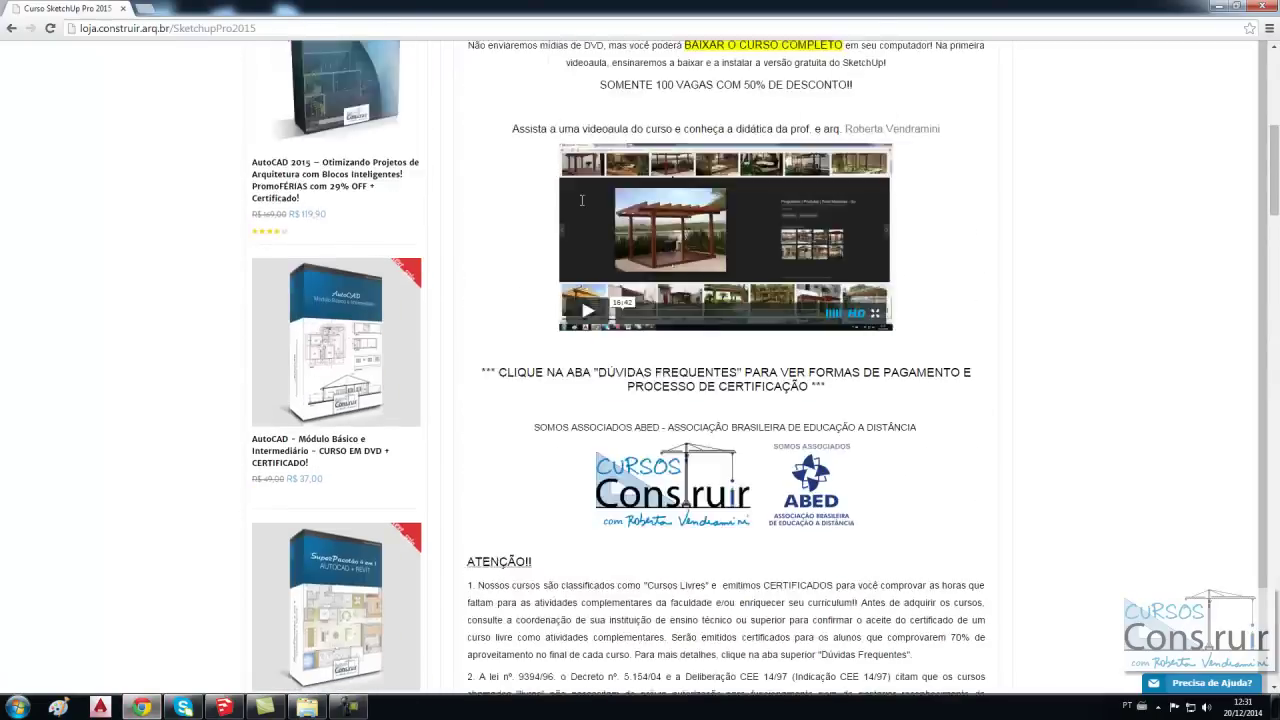
scroll(583, 206, "up", 4)
scroll(583, 206, "up", 2)
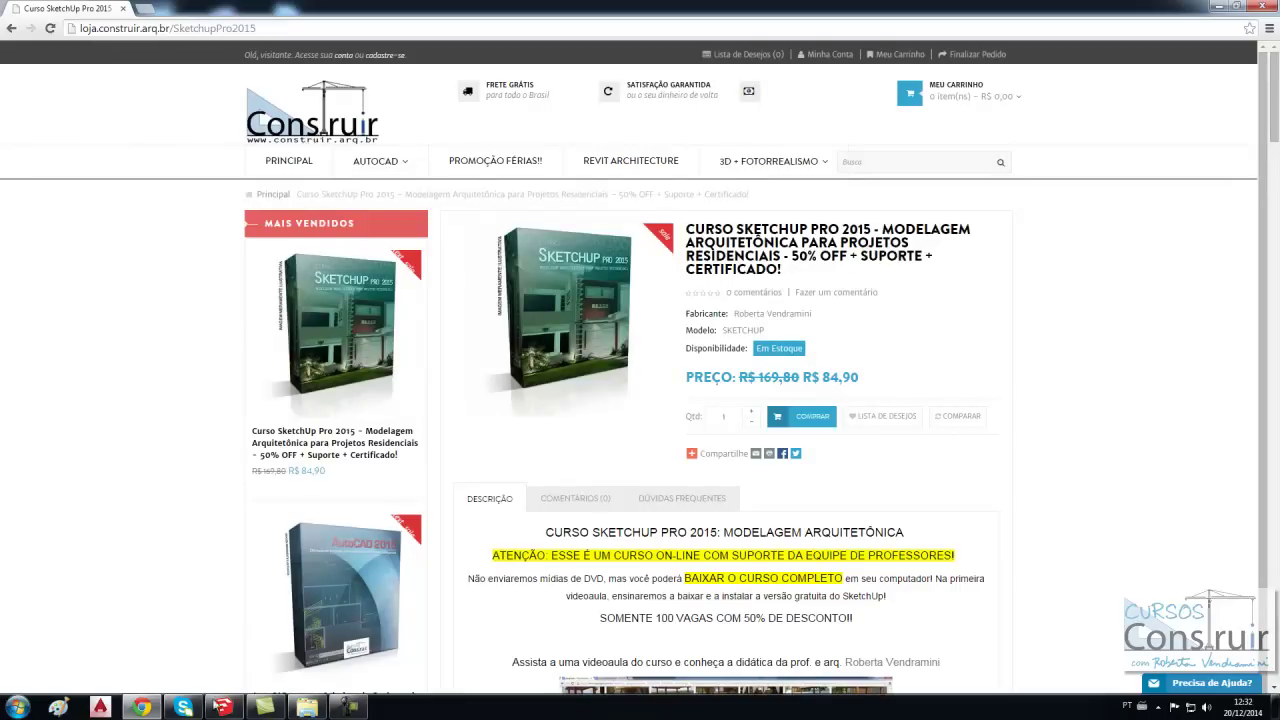
Back in SketchUp, orbit and zoom toward the empty ground and scale figure at the origin.
left_click(222, 707)
middle_click_drag(470, 570, 786, 573)
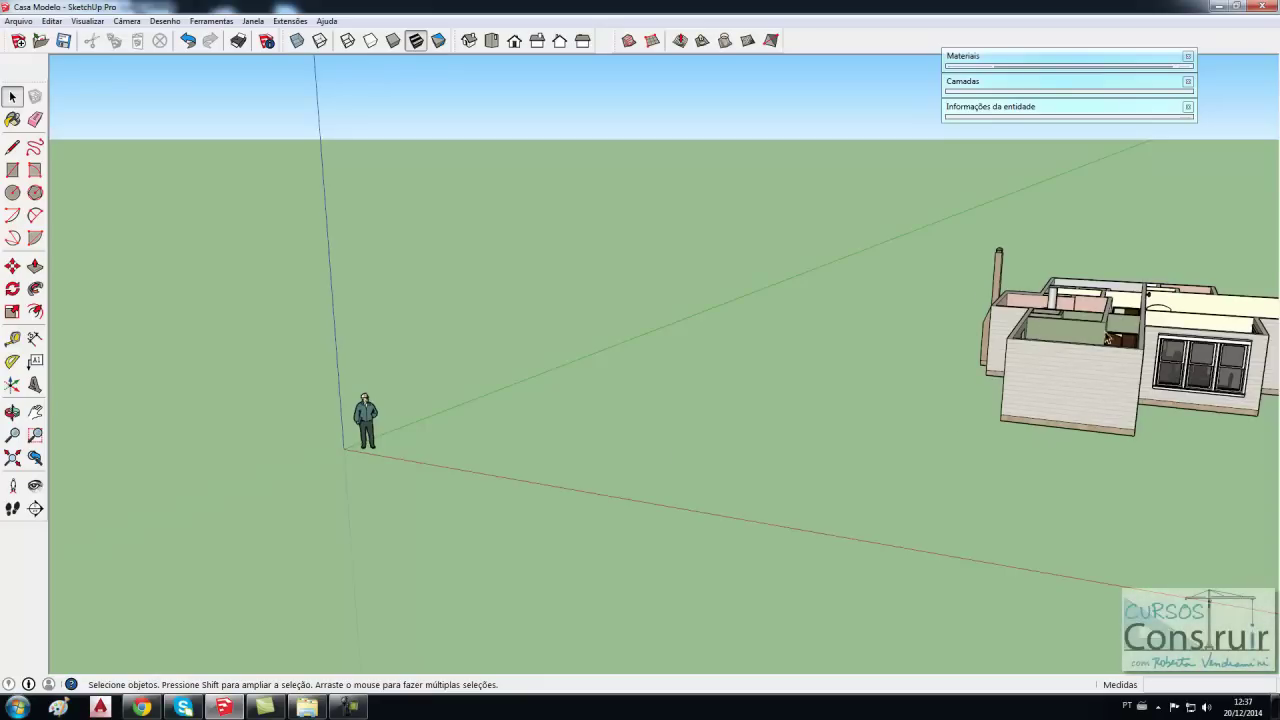
scroll(413, 432, "up", 2)
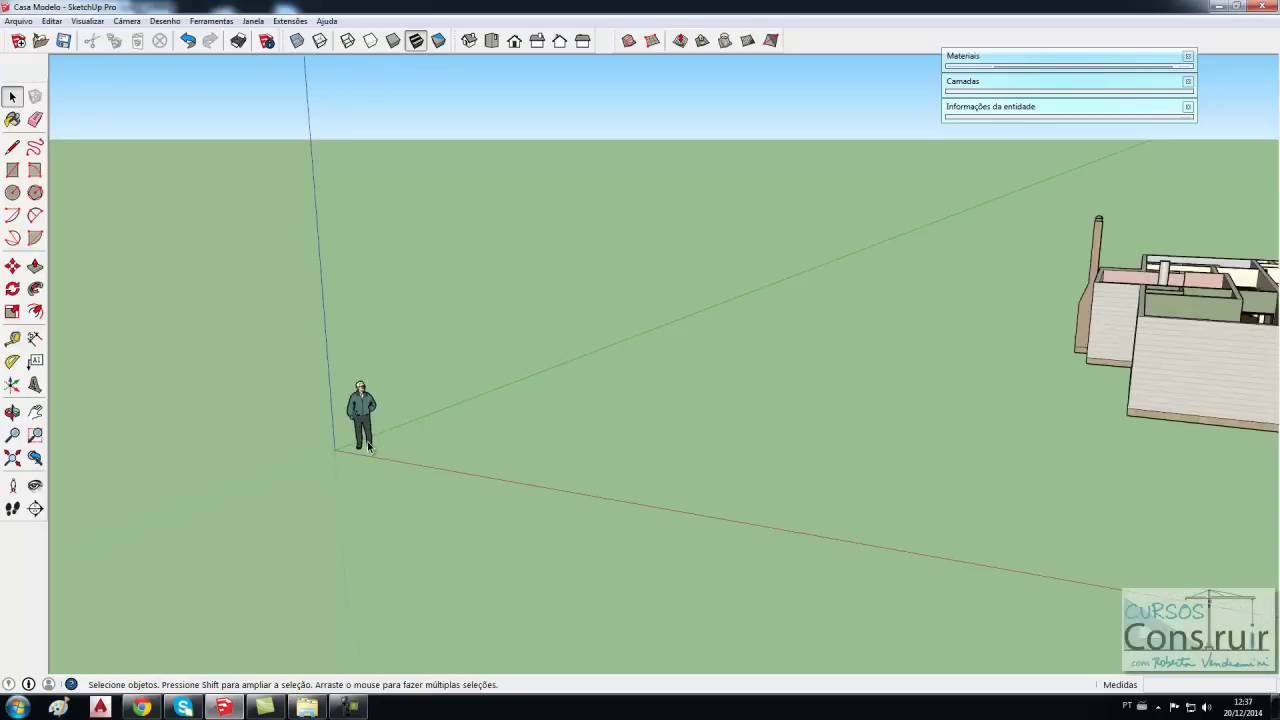
scroll(413, 432, "up", 2)
mouse_move(423, 451)
middle_mouse_down()
mouse_move(551, 454)
mouse_move(543, 501)
mouse_move(517, 491)
middle_mouse_up()
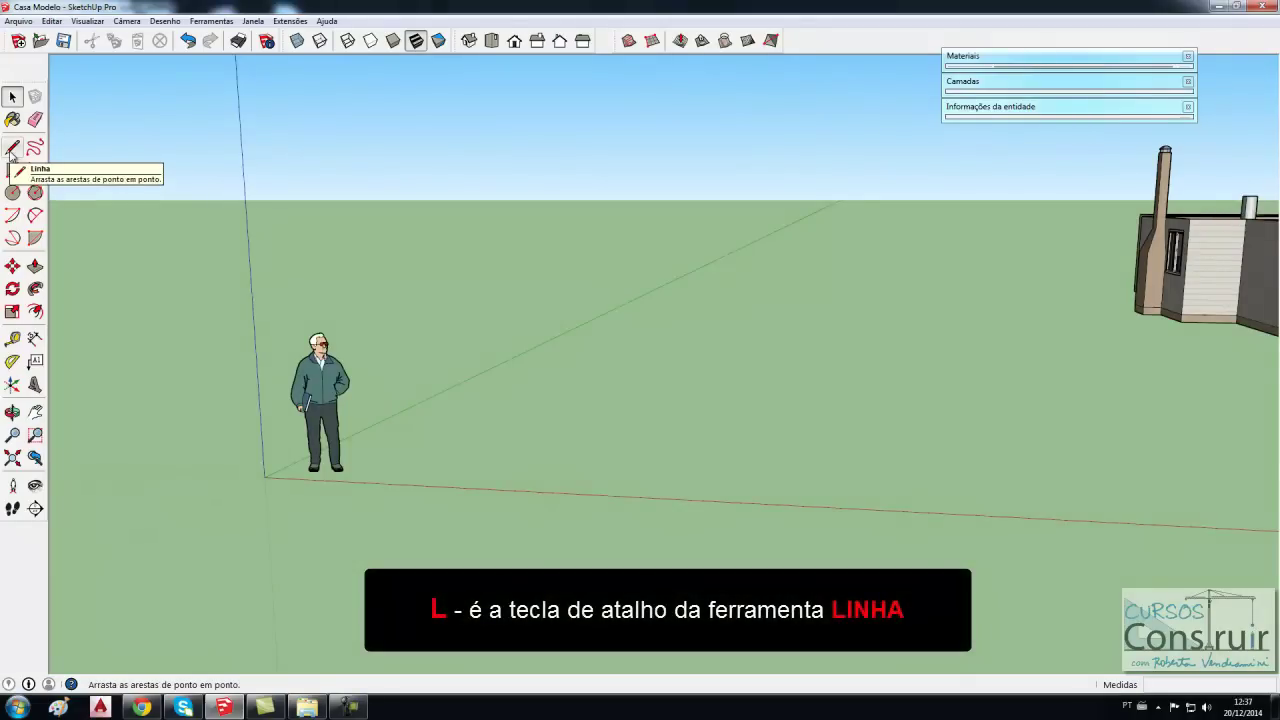
Draw a four-edge zigzag line on the ground beside the scale figure with the Line tool.
left_click(12, 149)
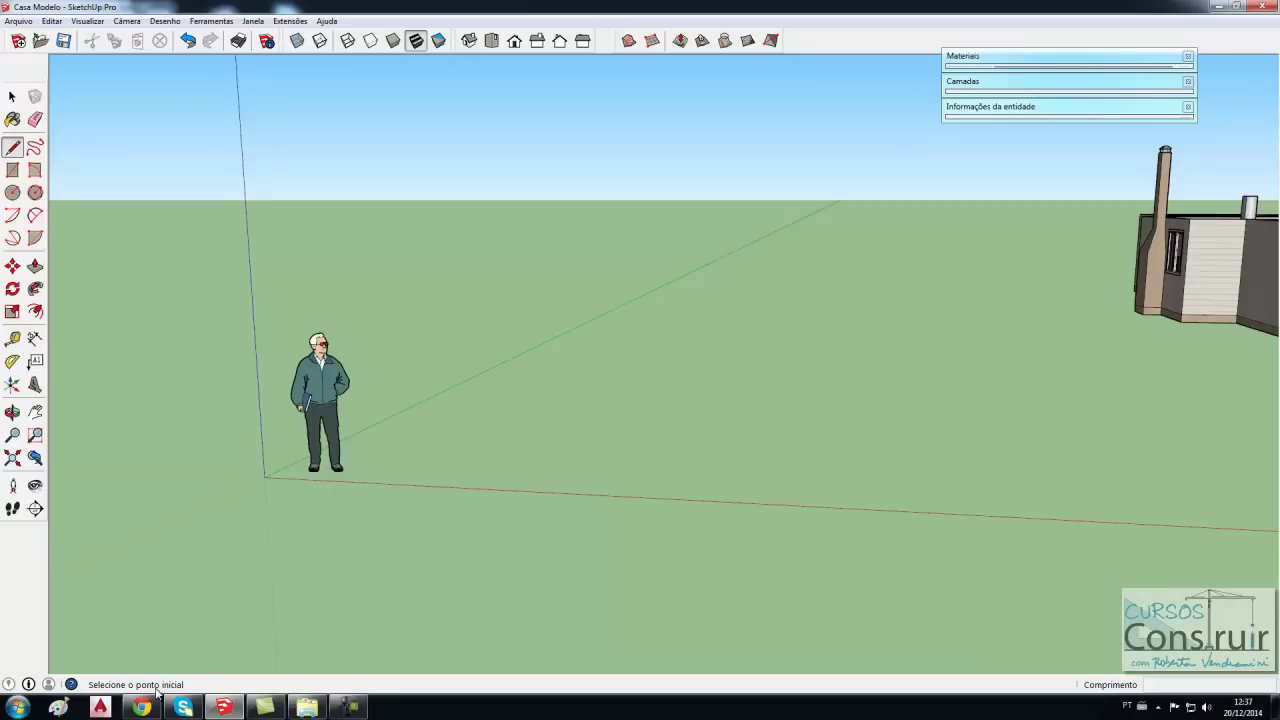
left_click(424, 458)
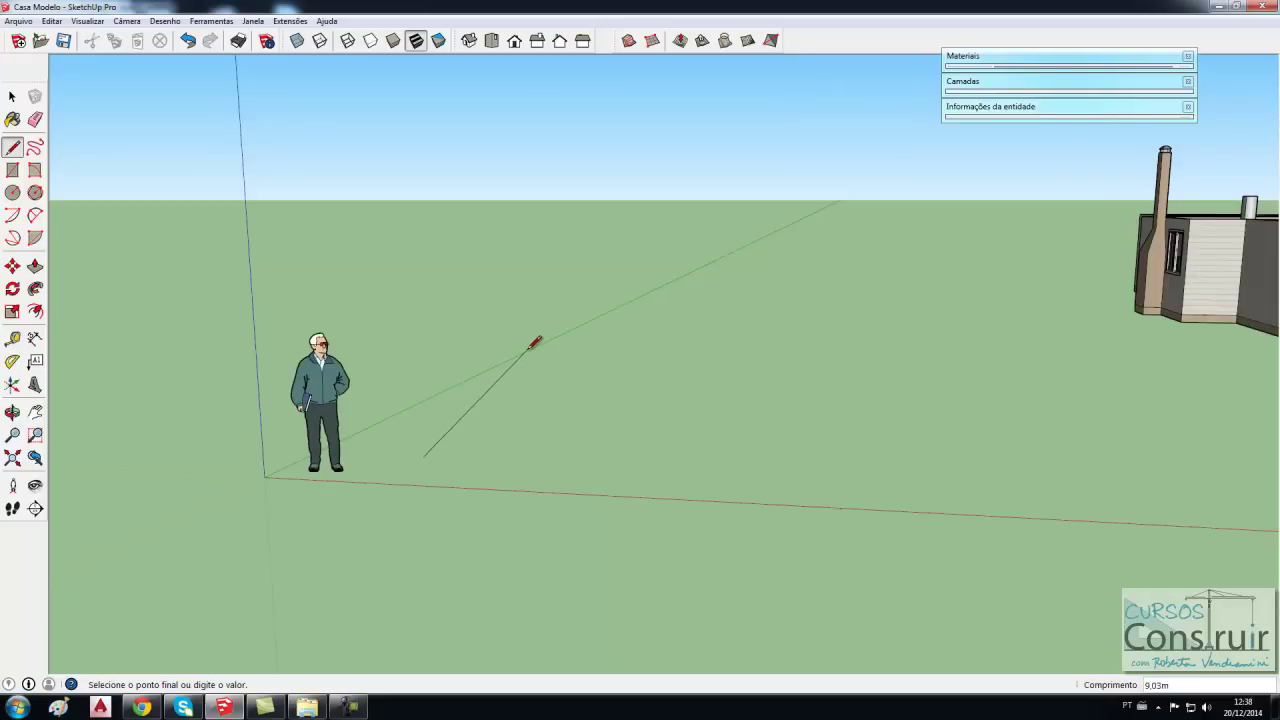
scroll(525, 347, "up", 3)
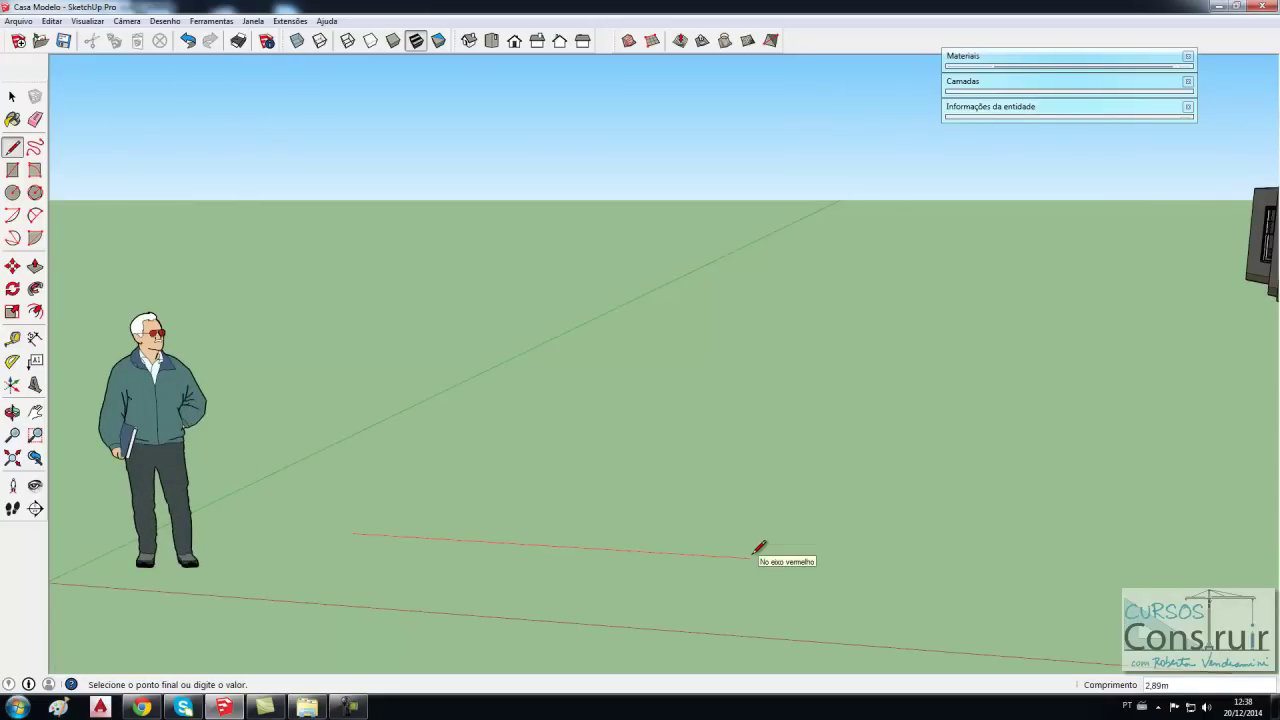
left_click(556, 395)
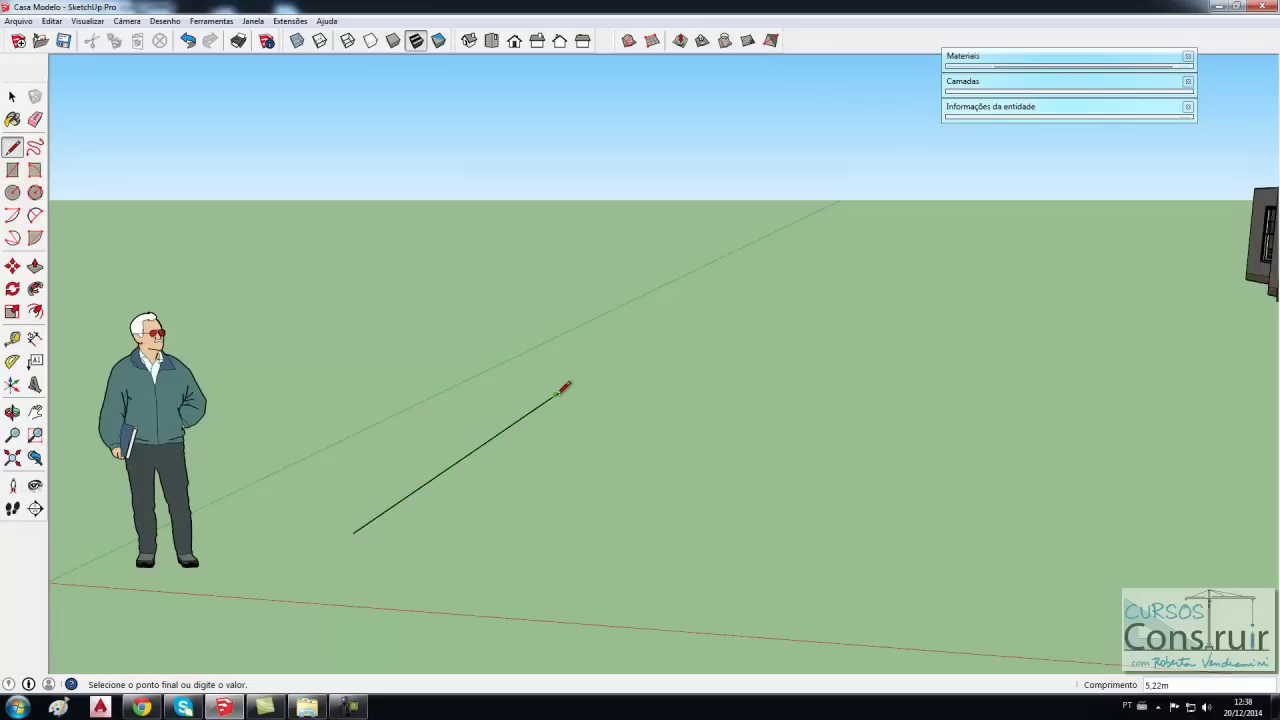
left_click(716, 400)
left_click(768, 357)
left_click(858, 360)
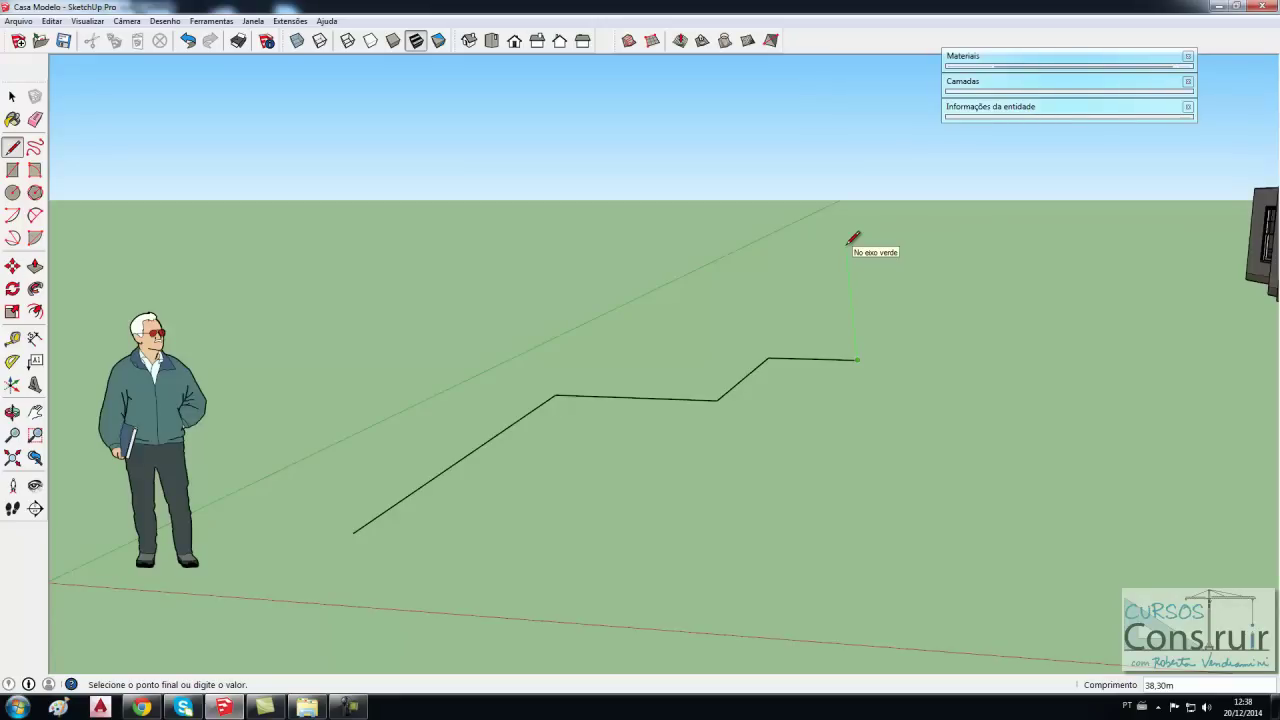
Extend the zigzag with edges of exact lengths 4 and 5, the last along the red axis.
type("4")
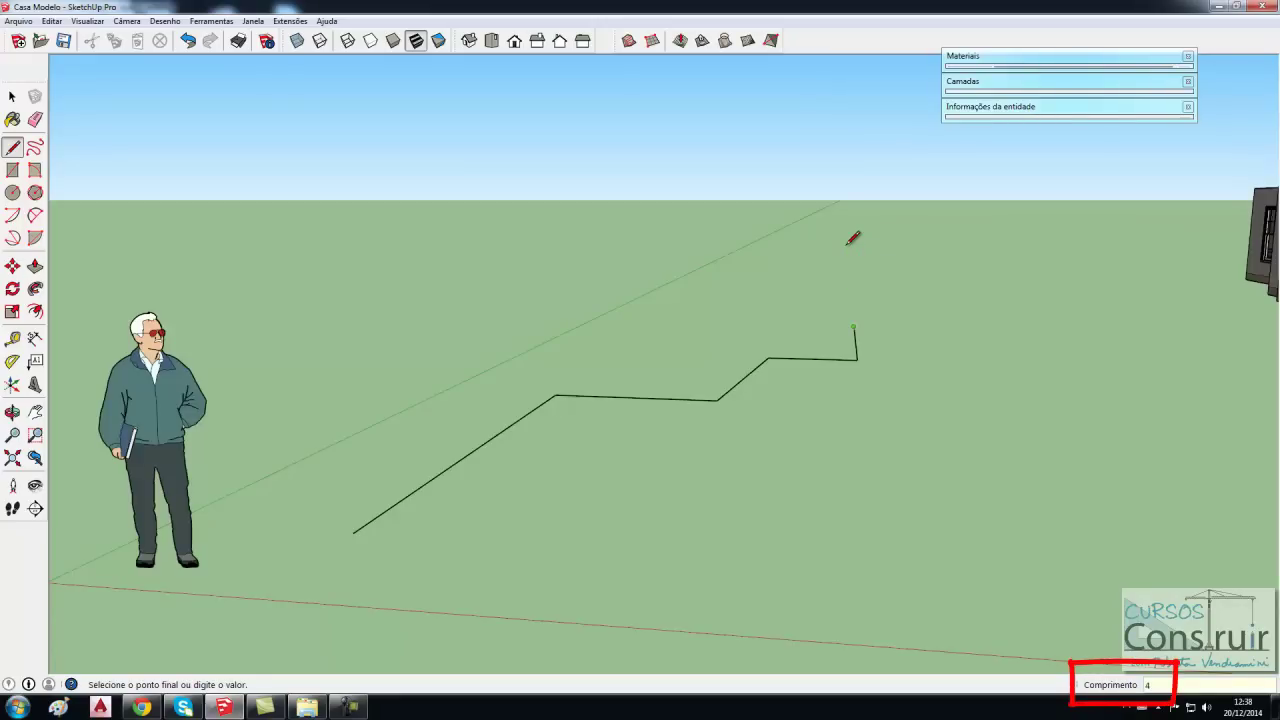
mouse_move(886, 380)
middle_mouse_down()
mouse_move(766, 363)
mouse_move(996, 397)
mouse_move(937, 408)
middle_mouse_up()
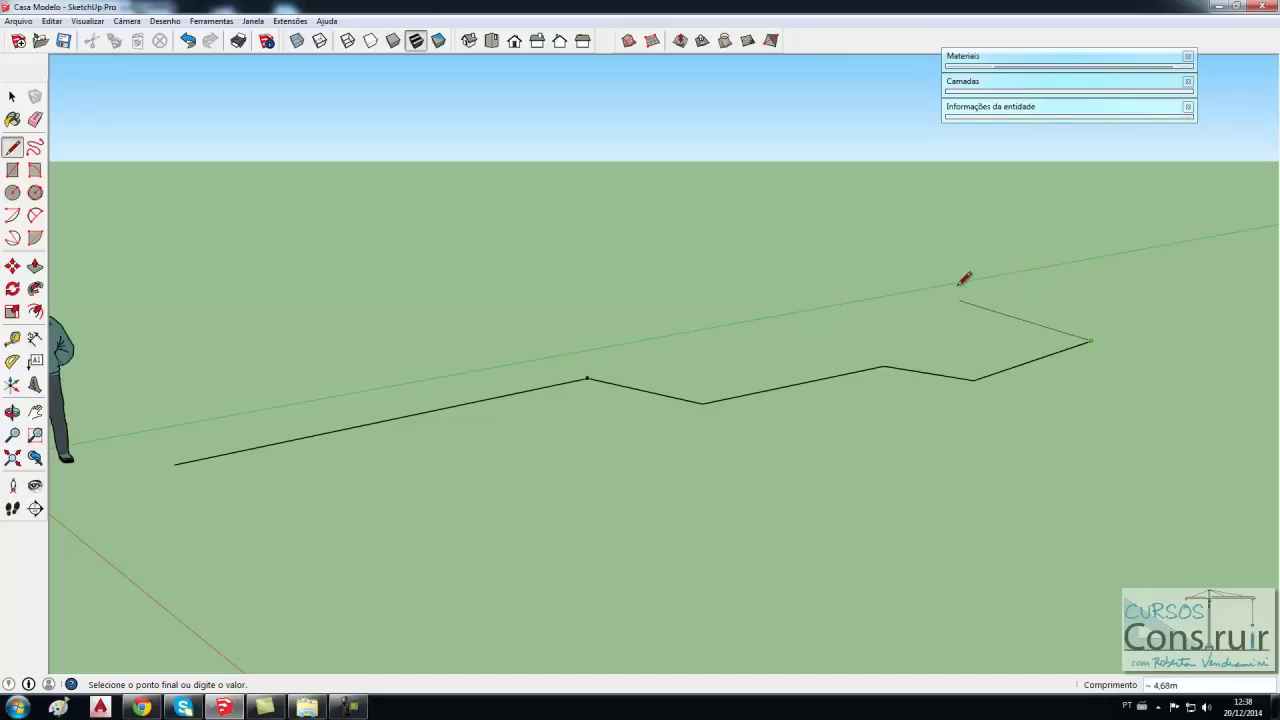
scroll(955, 280, "down", 2)
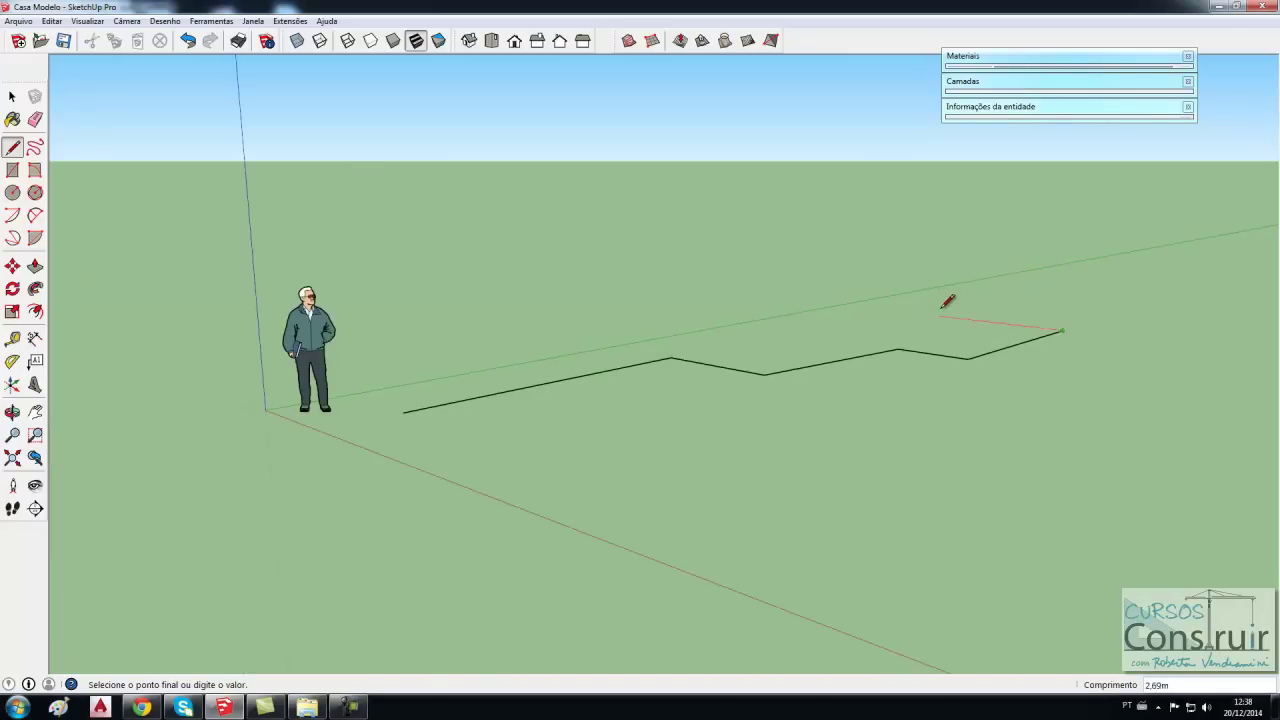
scroll(945, 295, "down", 1)
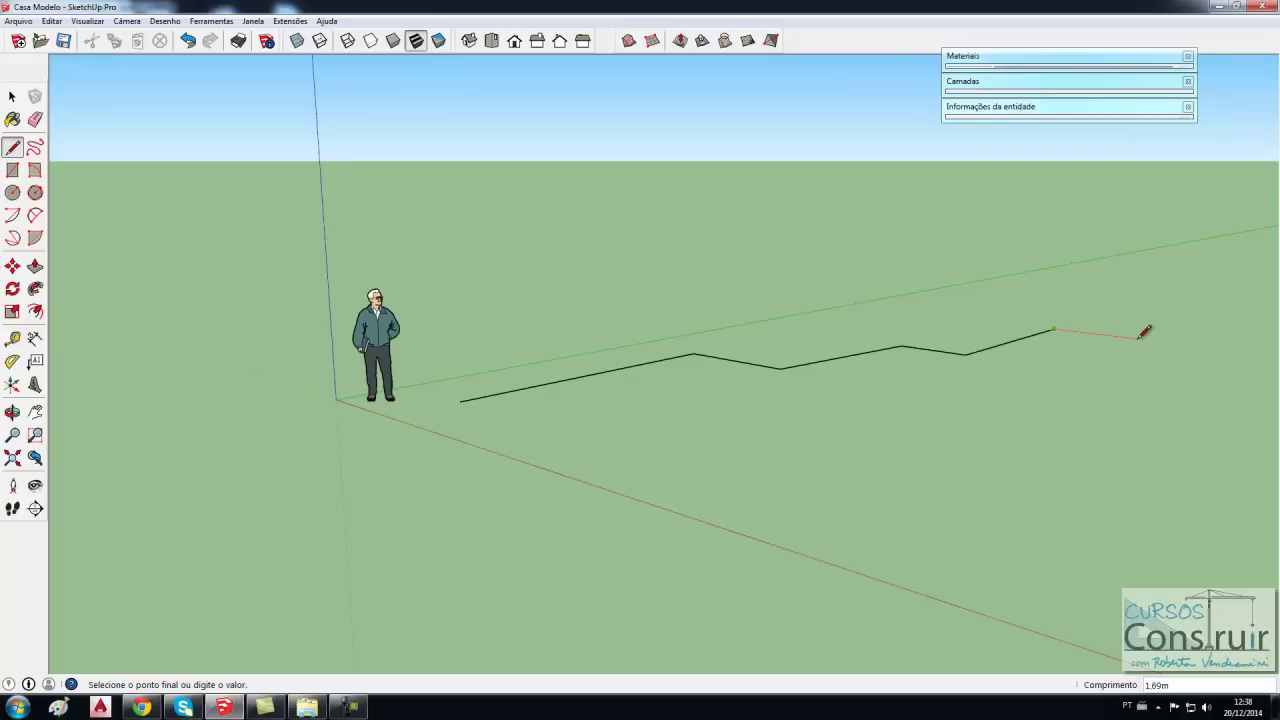
type("5")
key("Return")
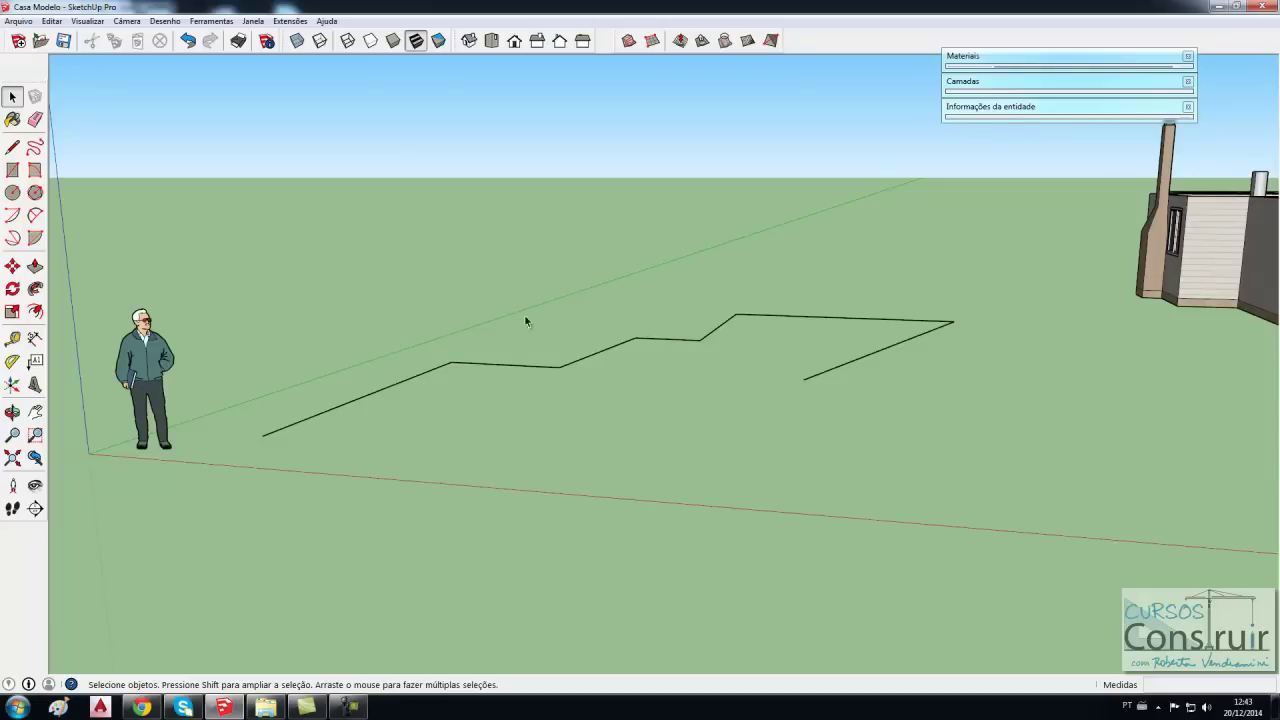
left_click(13, 99)
left_click_drag(214, 201, 998, 527)
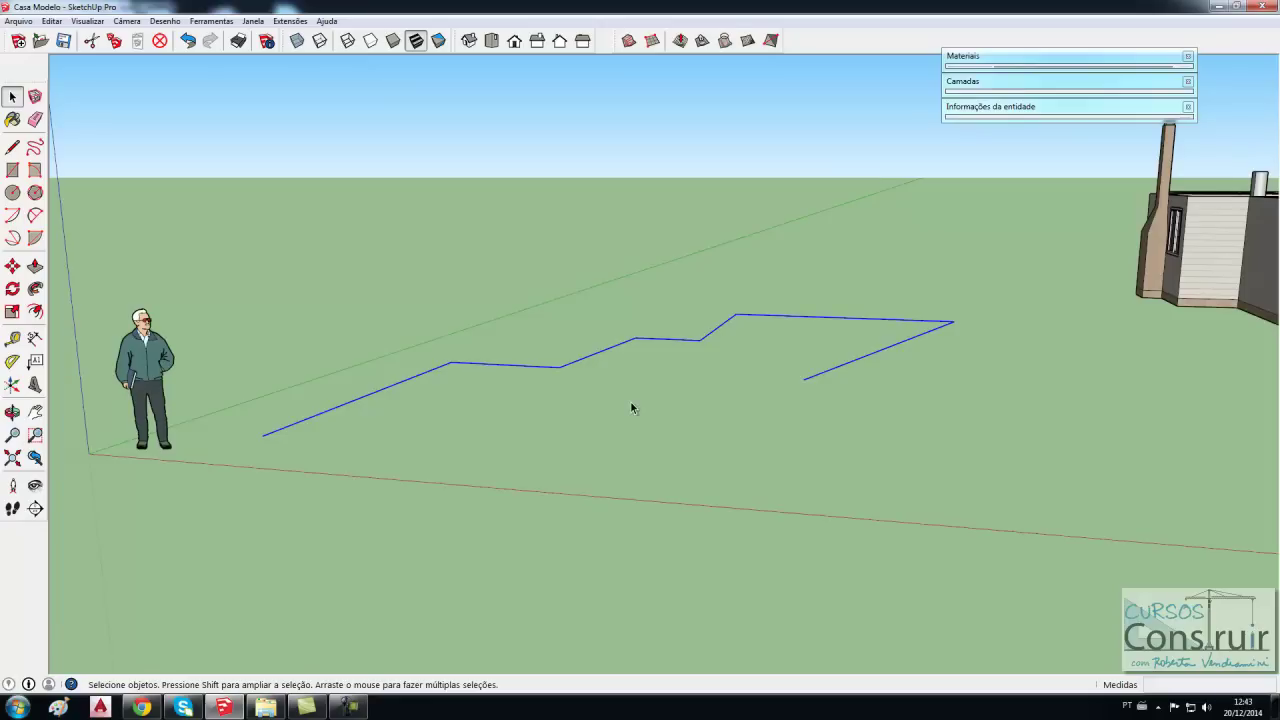
key("Delete")
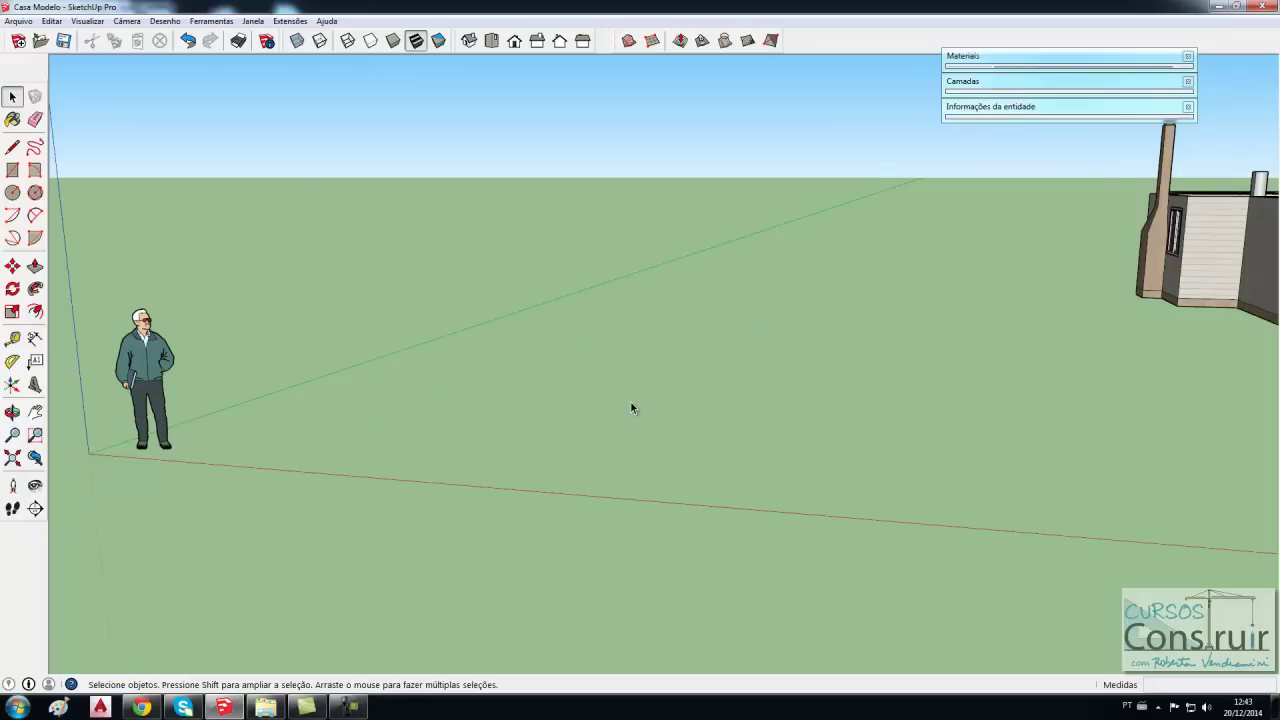
left_click(187, 40)
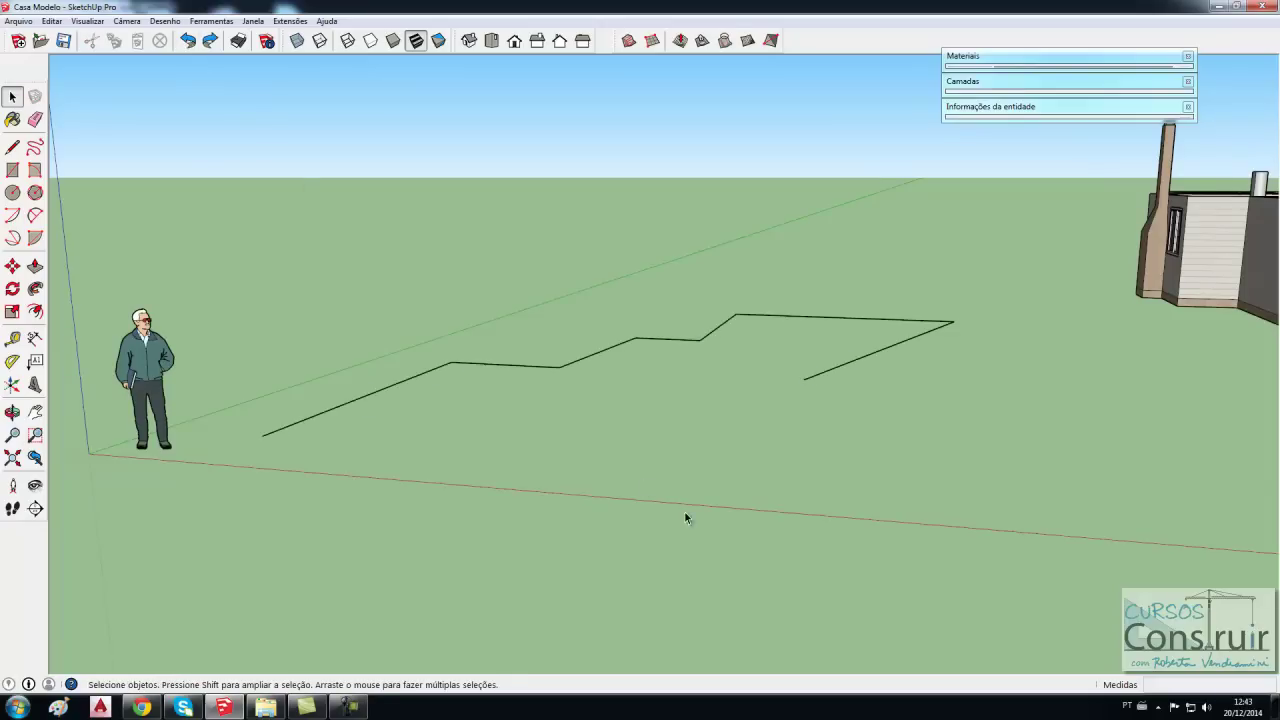
left_click_drag(1042, 264, 783, 369)
left_click_drag(676, 464, 676, 373)
left_click_drag(666, 457, 666, 457)
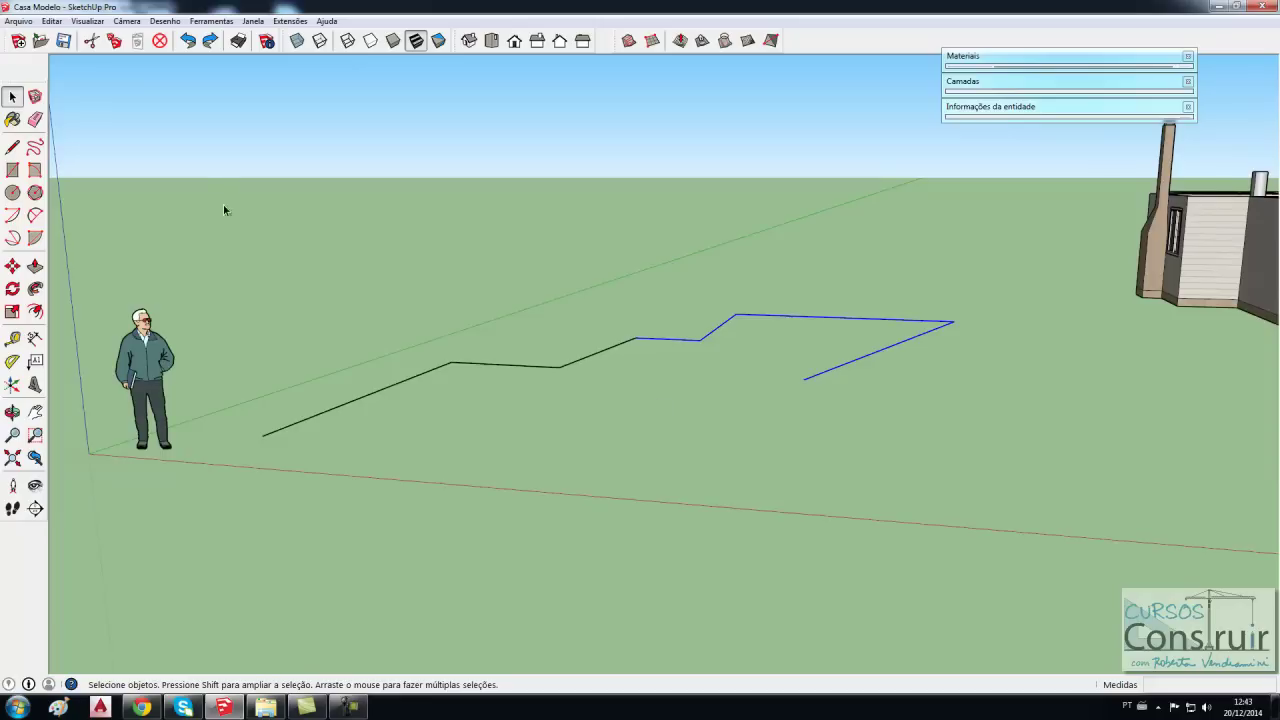
mouse_move(203, 180)
left_mouse_down()
mouse_move(677, 473)
mouse_move(640, 420)
mouse_move(647, 476)
mouse_move(597, 474)
mouse_move(597, 357)
mouse_move(586, 494)
left_mouse_up()
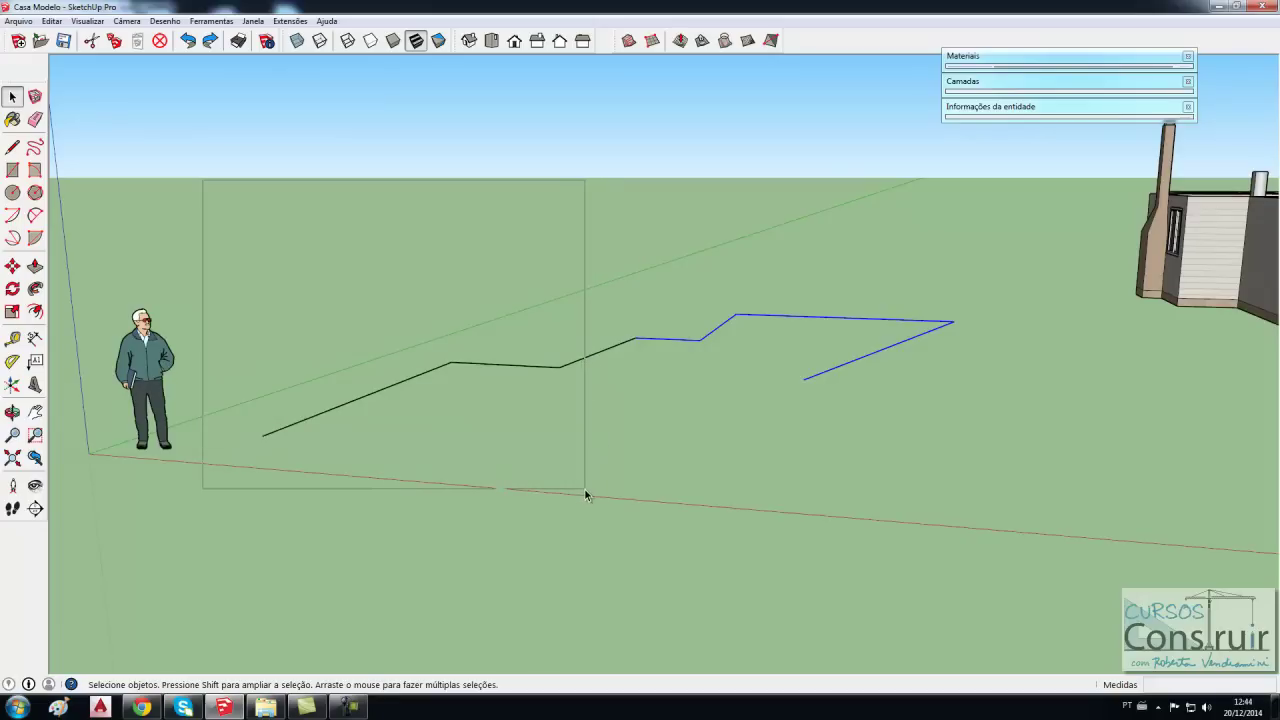
mouse_move(586, 492)
left_mouse_down()
mouse_move(680, 397)
mouse_move(660, 343)
mouse_move(734, 317)
mouse_move(582, 469)
mouse_move(594, 475)
left_mouse_up()
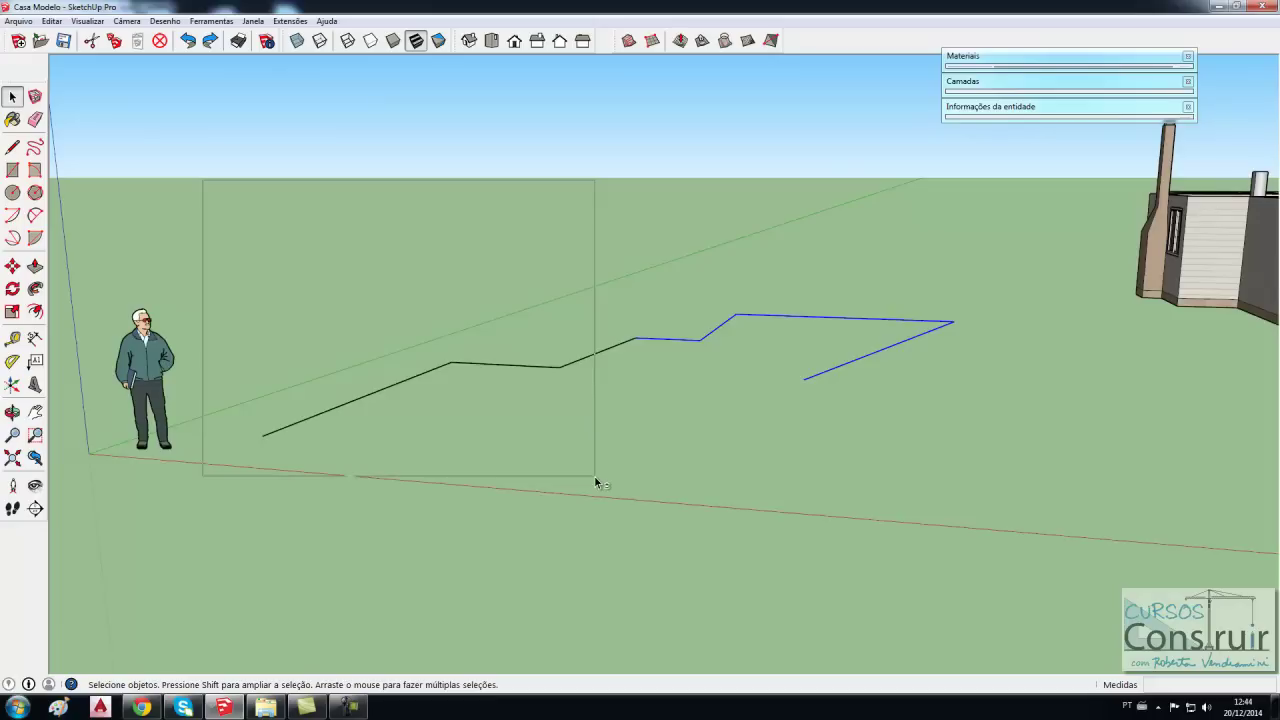
left_click_drag(594, 475, 594, 475)
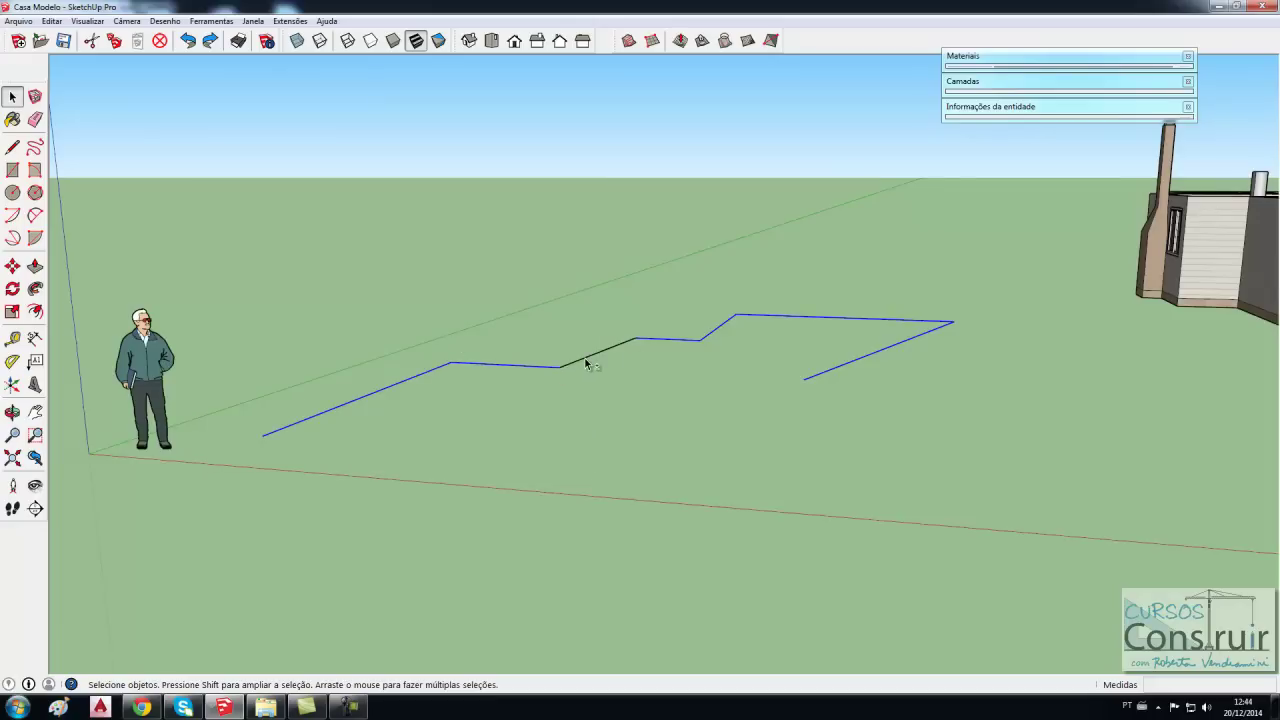
left_click(562, 411)
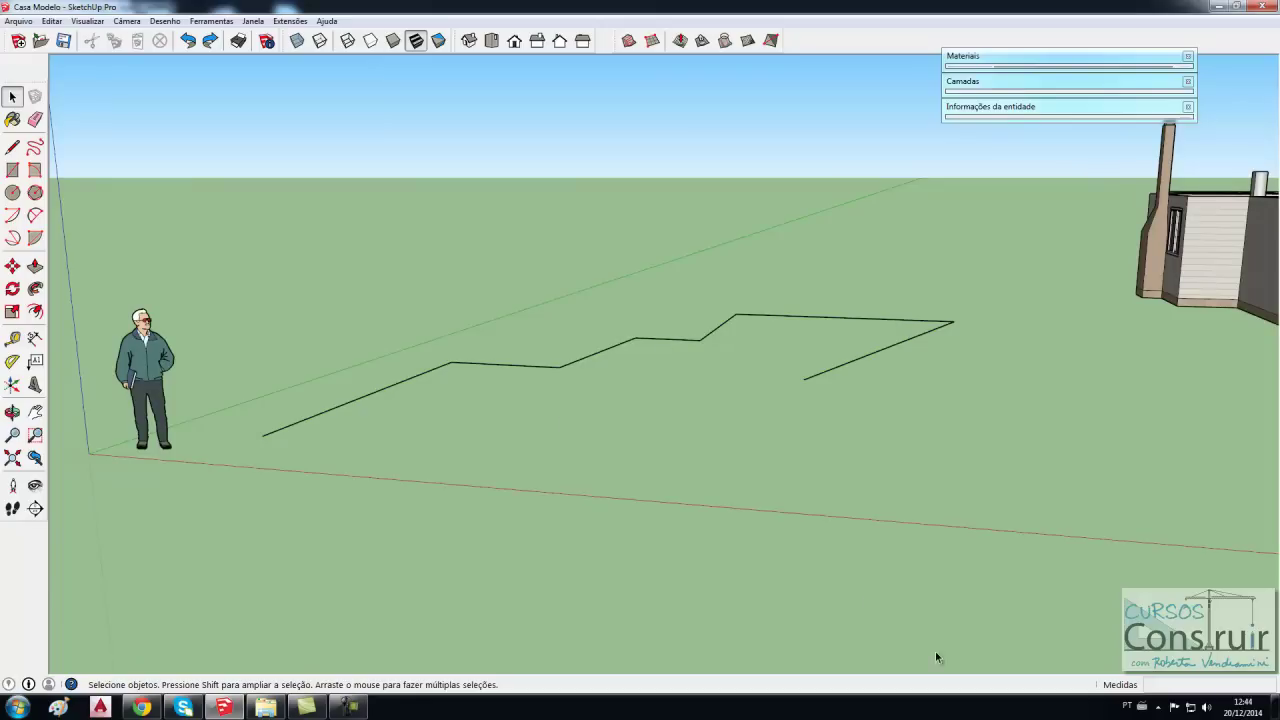
Erase every edge of the zigzag line with the Eraser, then return to Select.
left_click(35, 120)
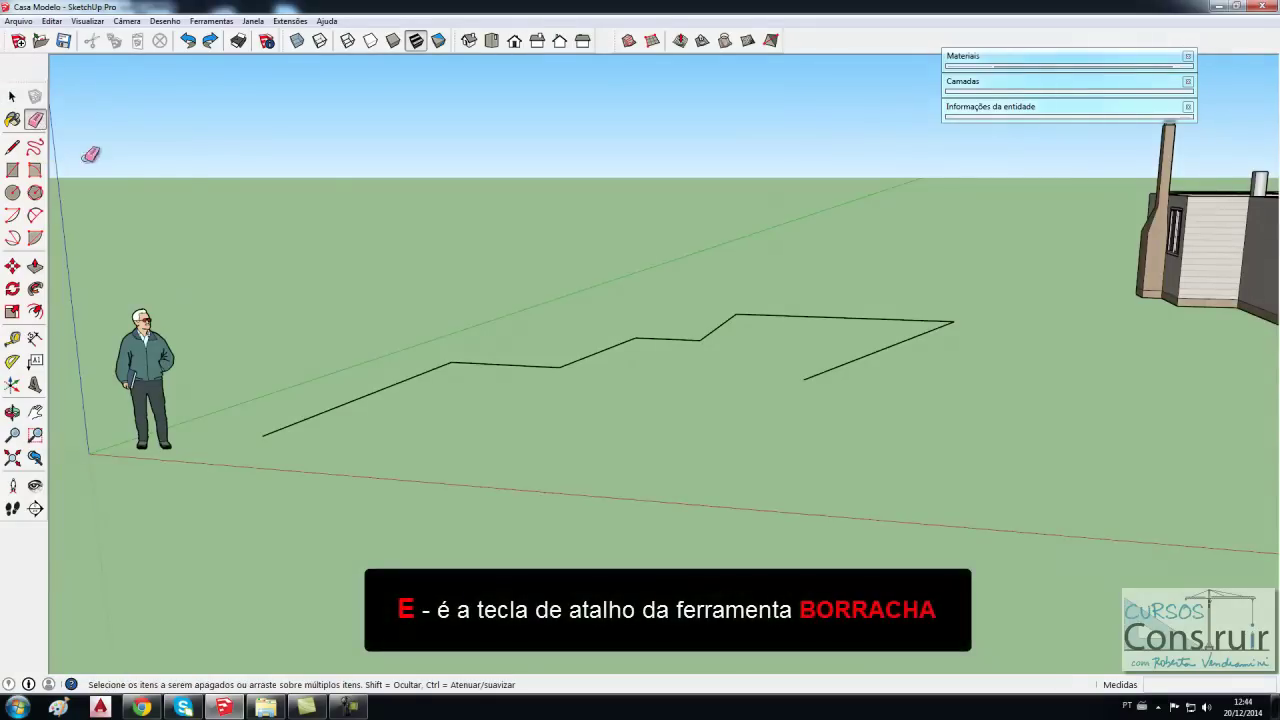
left_click(402, 381)
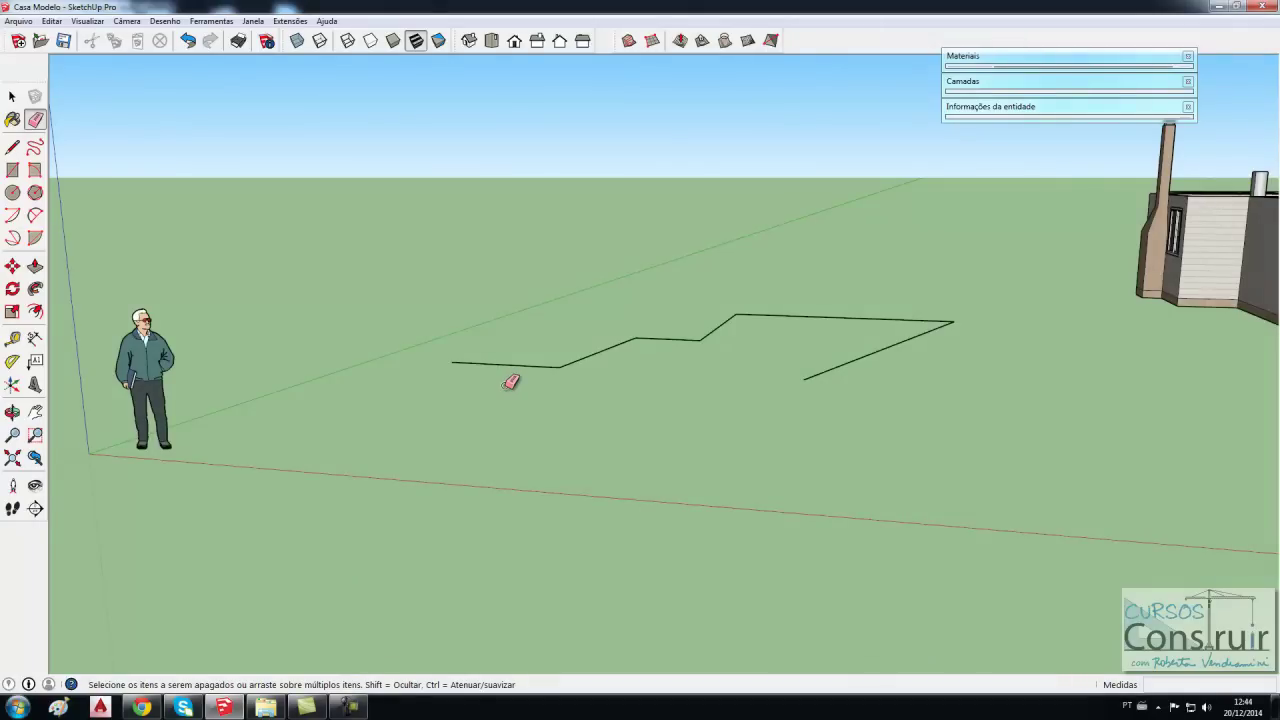
mouse_move(516, 363)
left_mouse_down()
mouse_move(692, 339)
mouse_move(764, 309)
mouse_move(832, 349)
mouse_move(836, 369)
left_mouse_up()
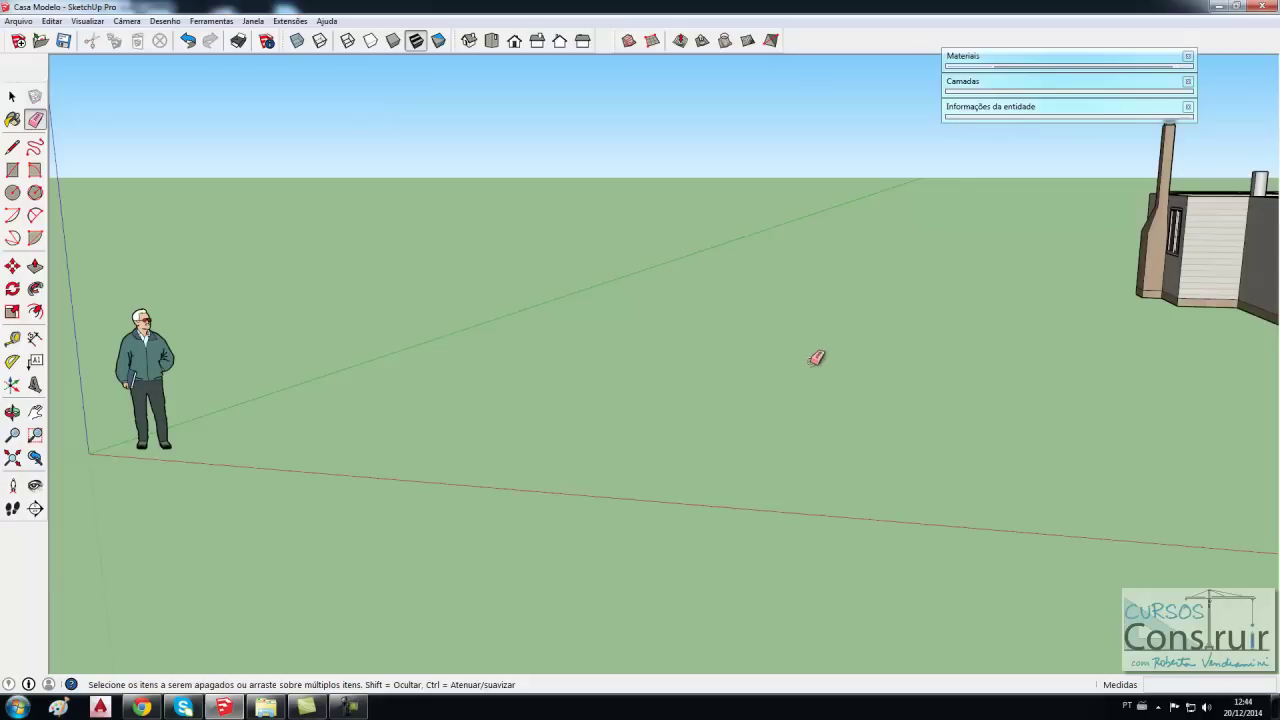
key("space")
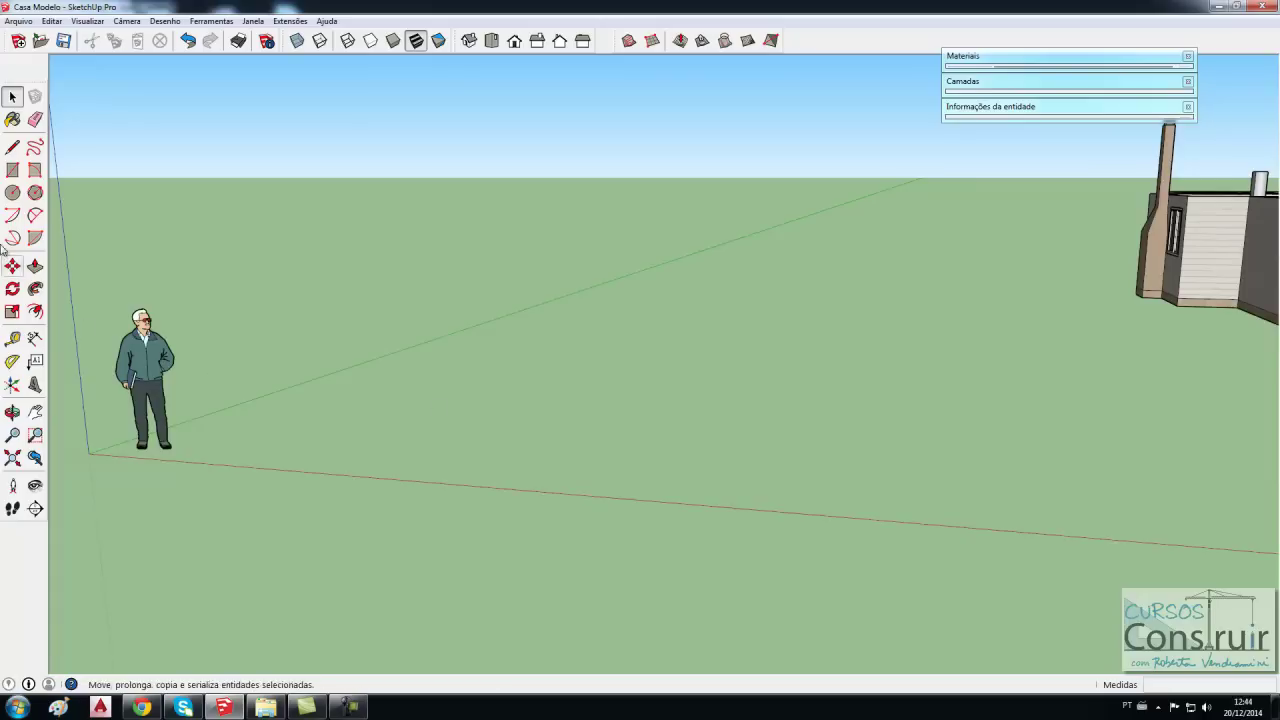
left_click(36, 148)
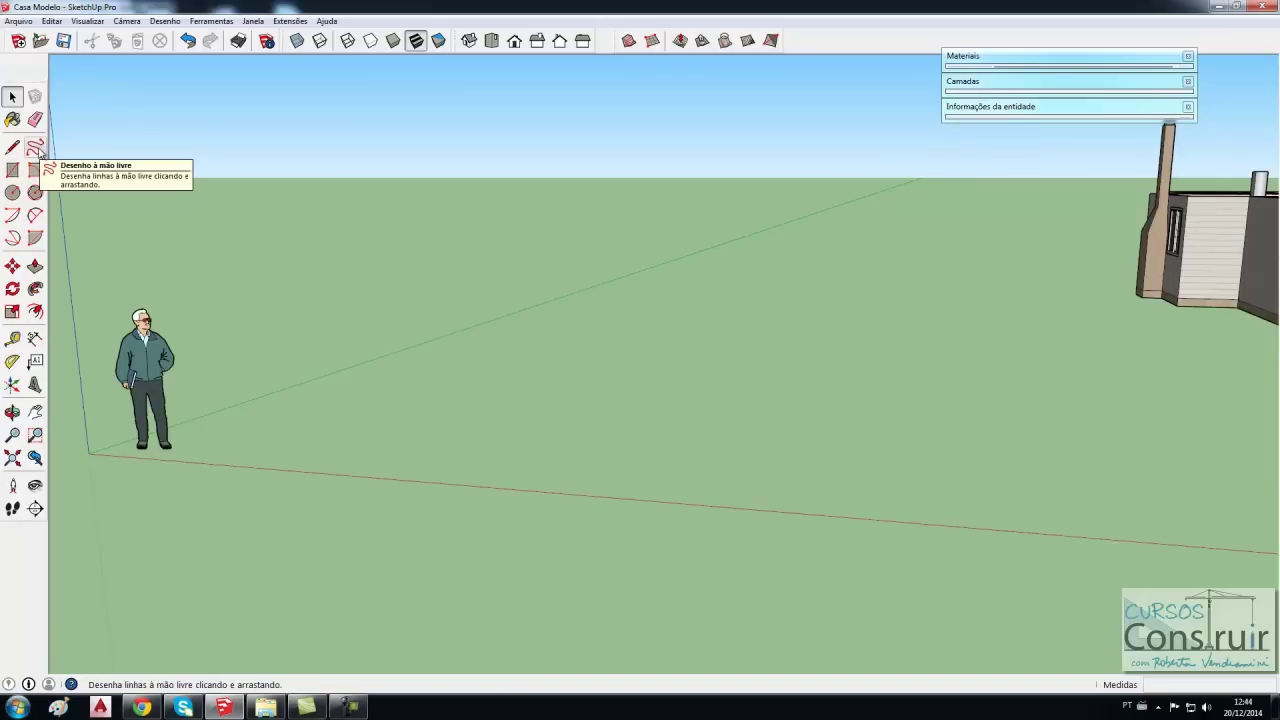
left_click(36, 148)
left_click_drag(521, 411, 843, 391)
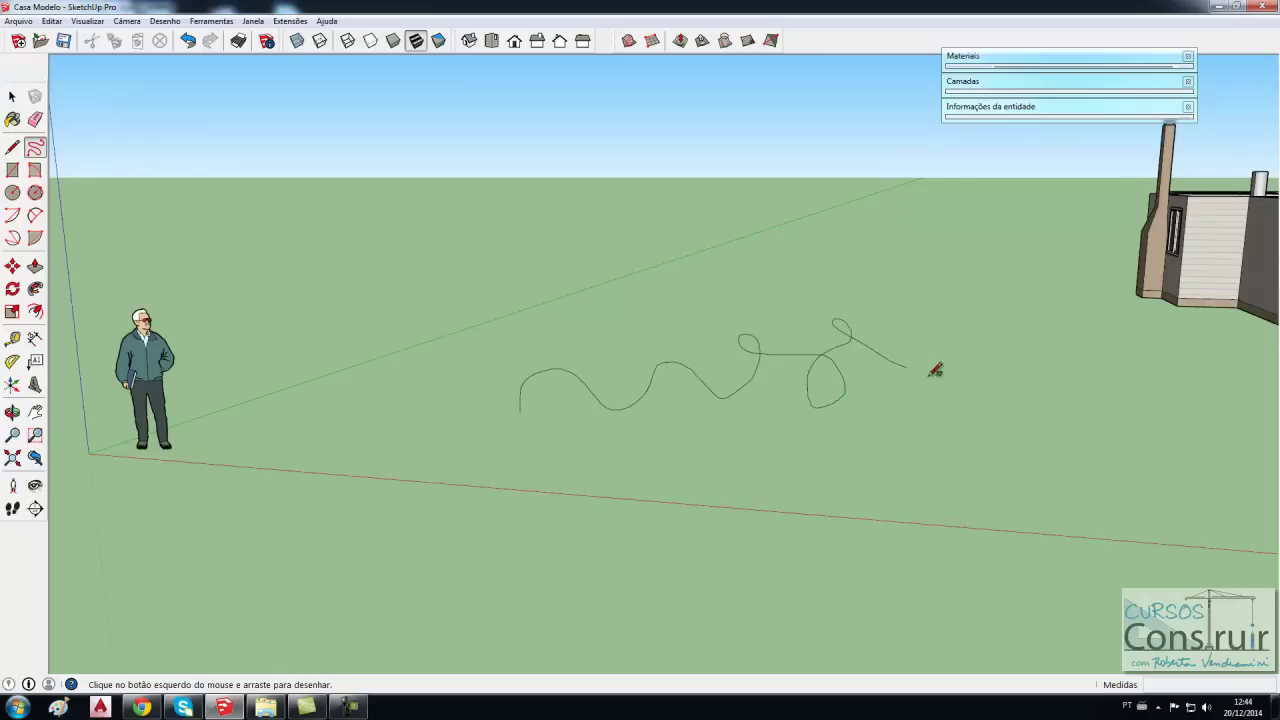
mouse_move(843, 391)
left_mouse_down()
mouse_move(1007, 424)
mouse_move(908, 300)
mouse_move(931, 277)
mouse_move(1014, 283)
mouse_move(1102, 343)
mouse_move(1080, 414)
mouse_move(991, 466)
mouse_move(915, 468)
left_mouse_up()
mouse_move(683, 323)
left_mouse_down()
mouse_move(760, 282)
mouse_move(922, 235)
left_mouse_up()
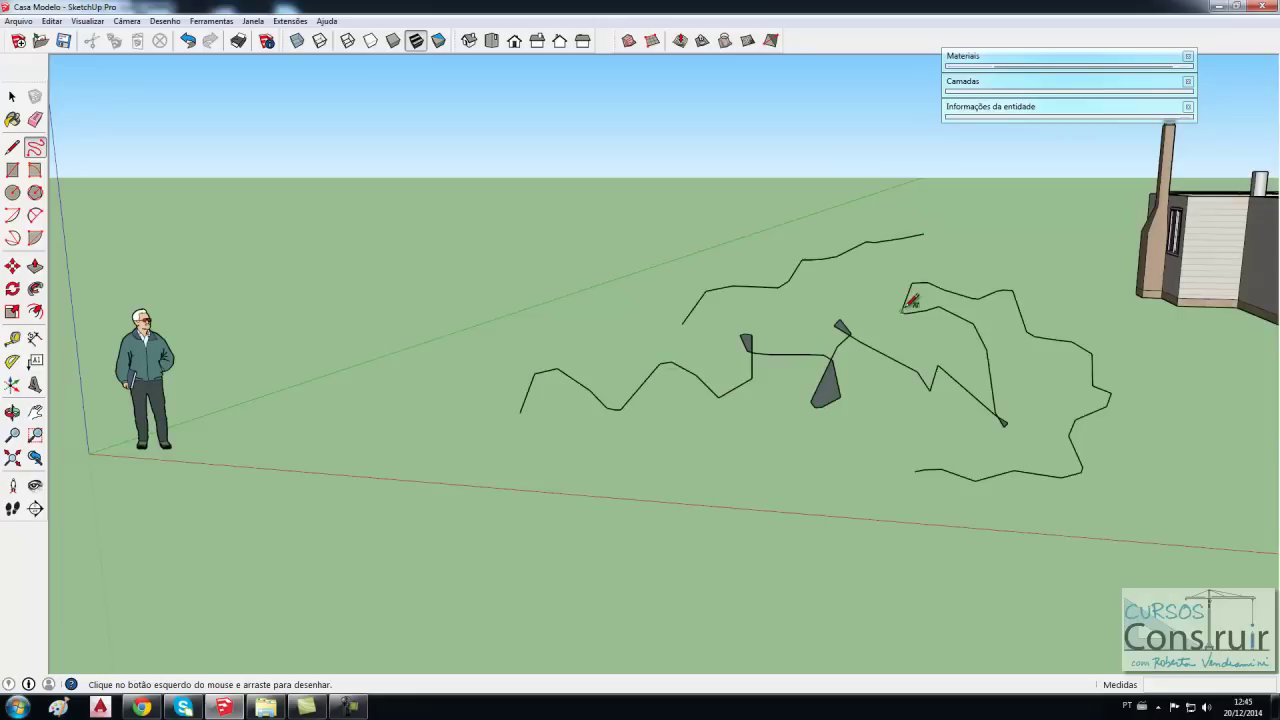
scroll(846, 400, "up", 5)
scroll(846, 400, "down", 2)
scroll(846, 400, "down", 1)
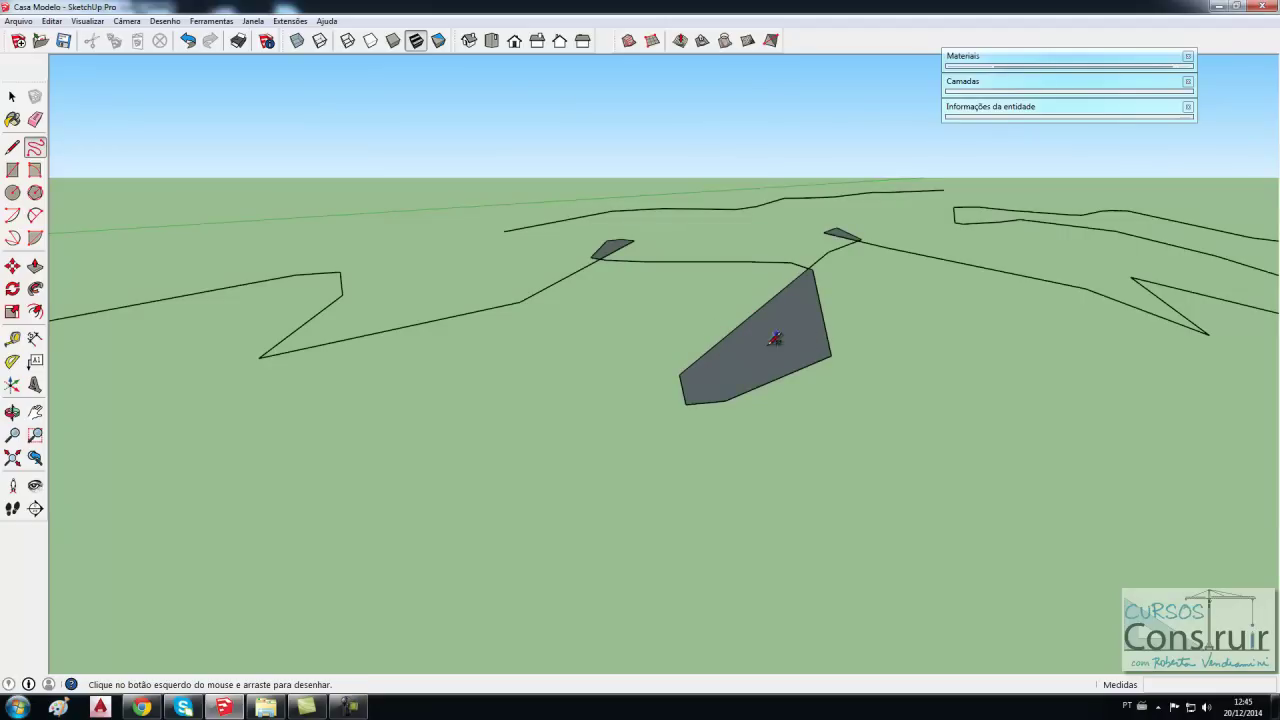
scroll(560, 400, "down", 2)
scroll(610, 385, "down", 3)
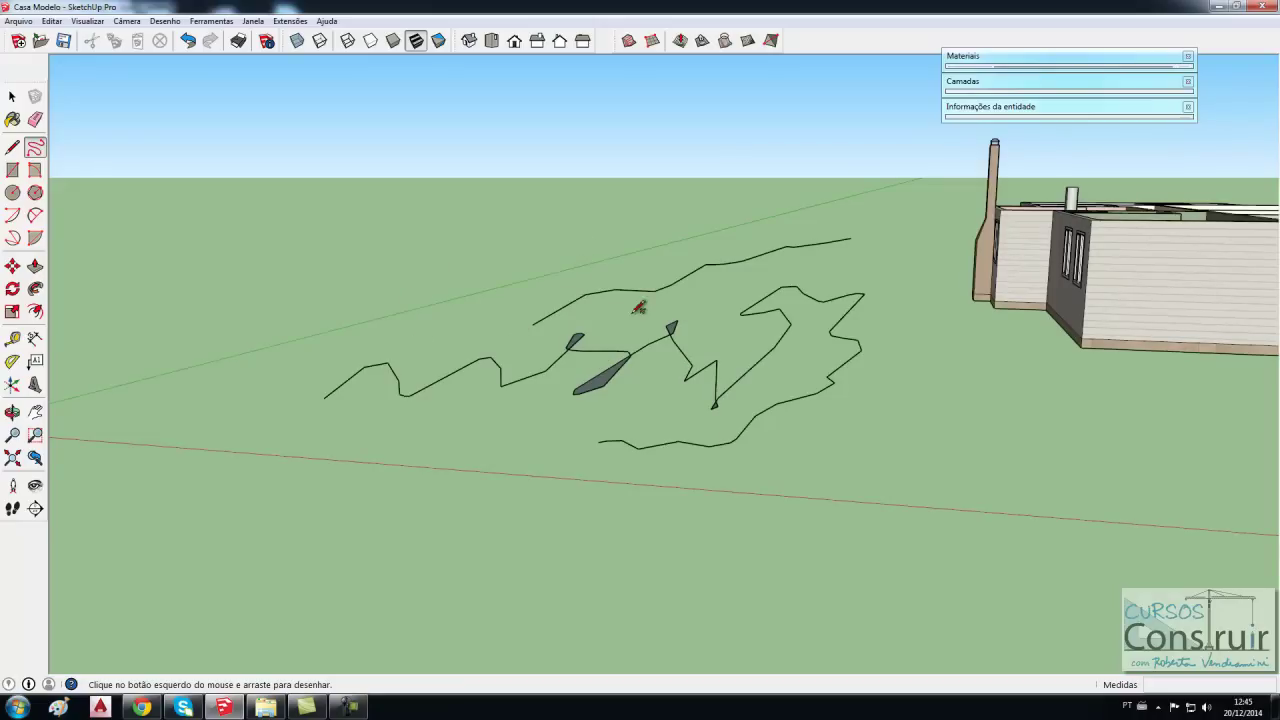
left_click_drag(445, 332, 594, 280)
key("space")
left_click_drag(293, 212, 889, 503)
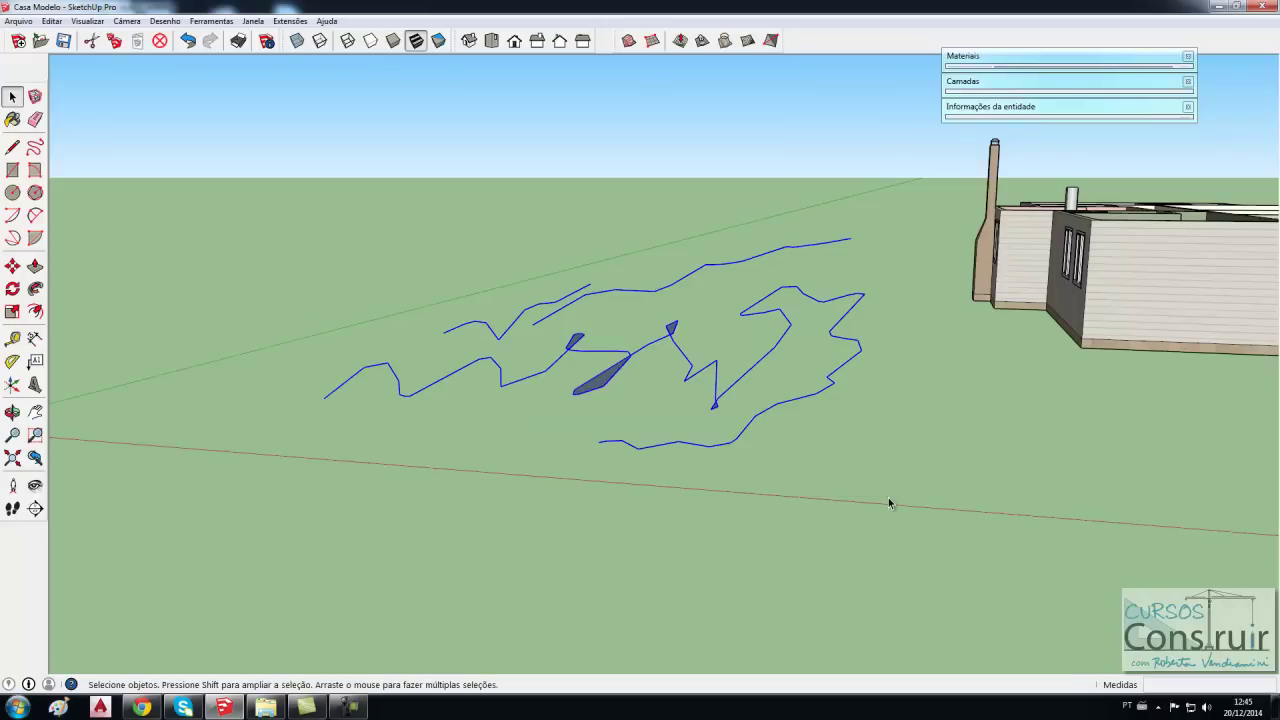
key("Delete")
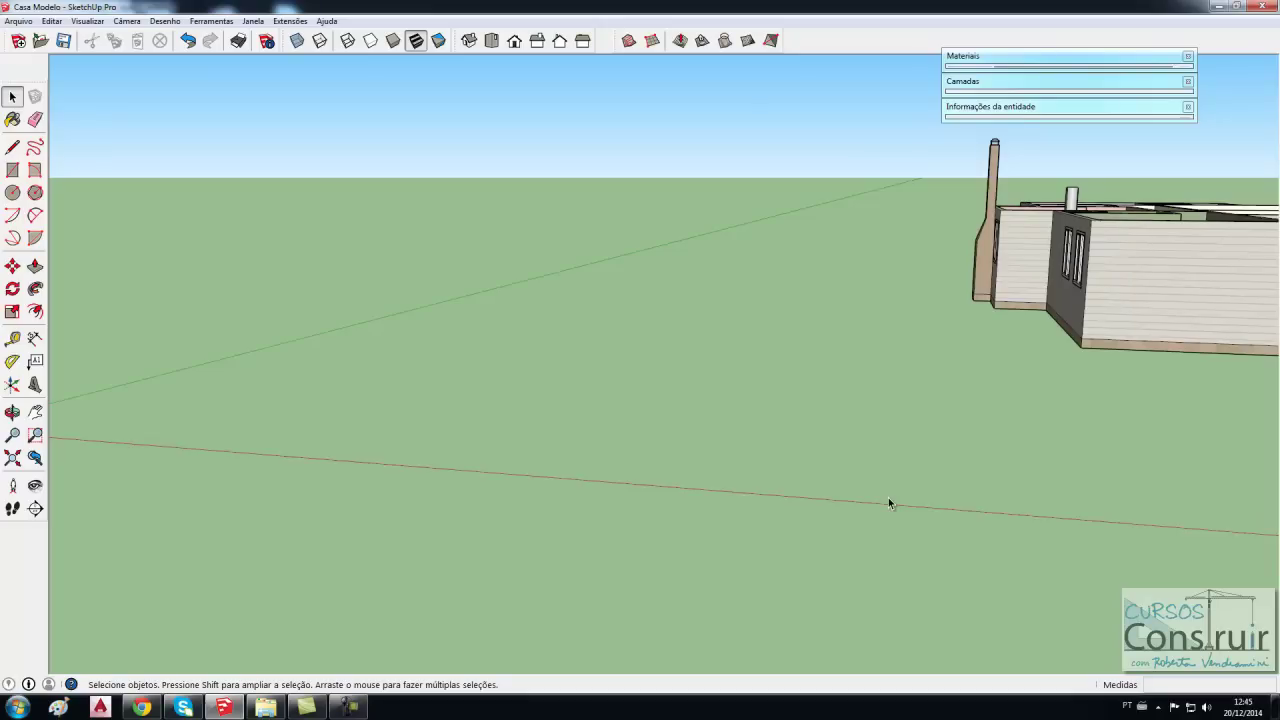
Draw a flat rectangle of about 2.07 m by 3.88 m on the ground near the figure.
left_click(13, 172)
scroll(669, 383, "down", 3)
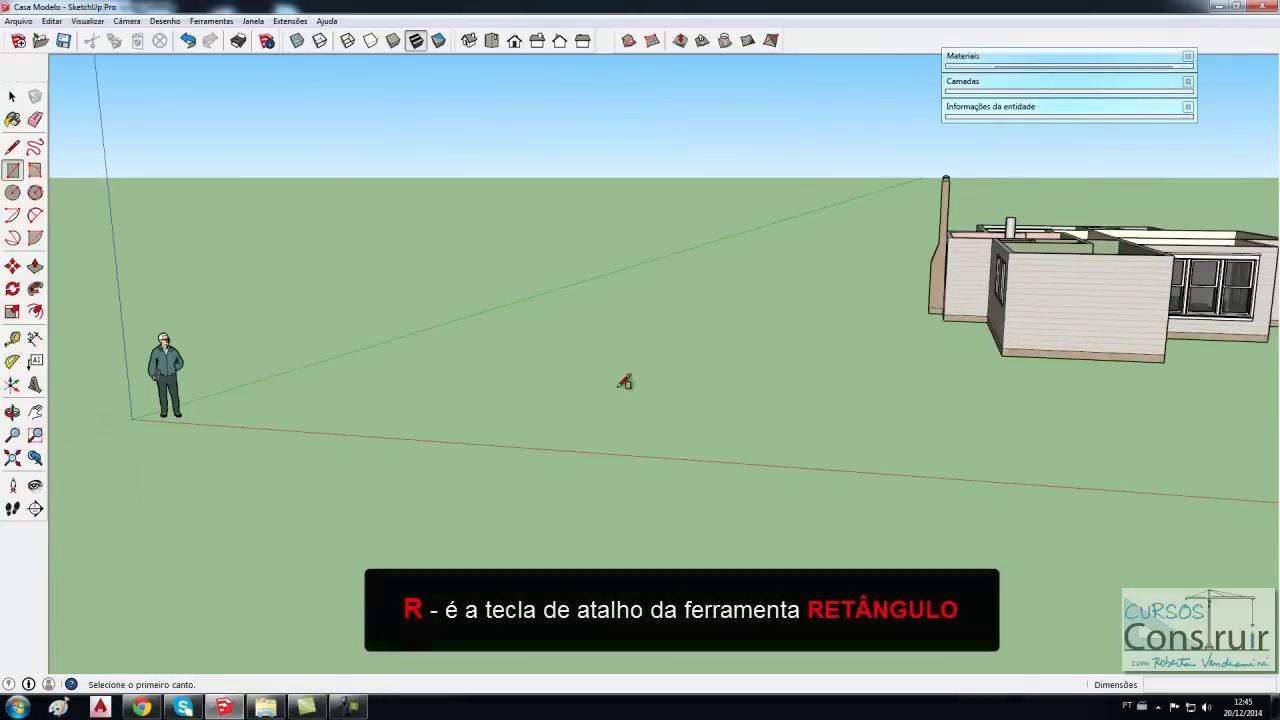
scroll(232, 380, "up", 2)
scroll(232, 380, "up", 1)
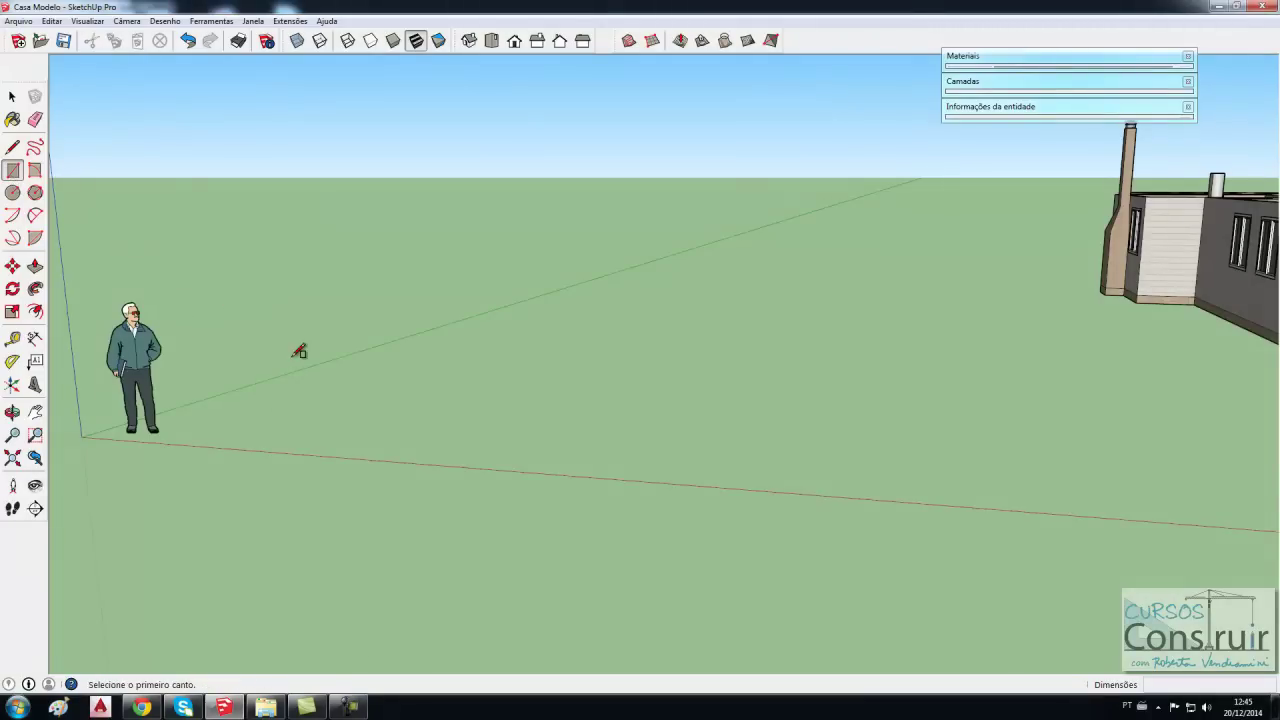
scroll(220, 412, "up", 1)
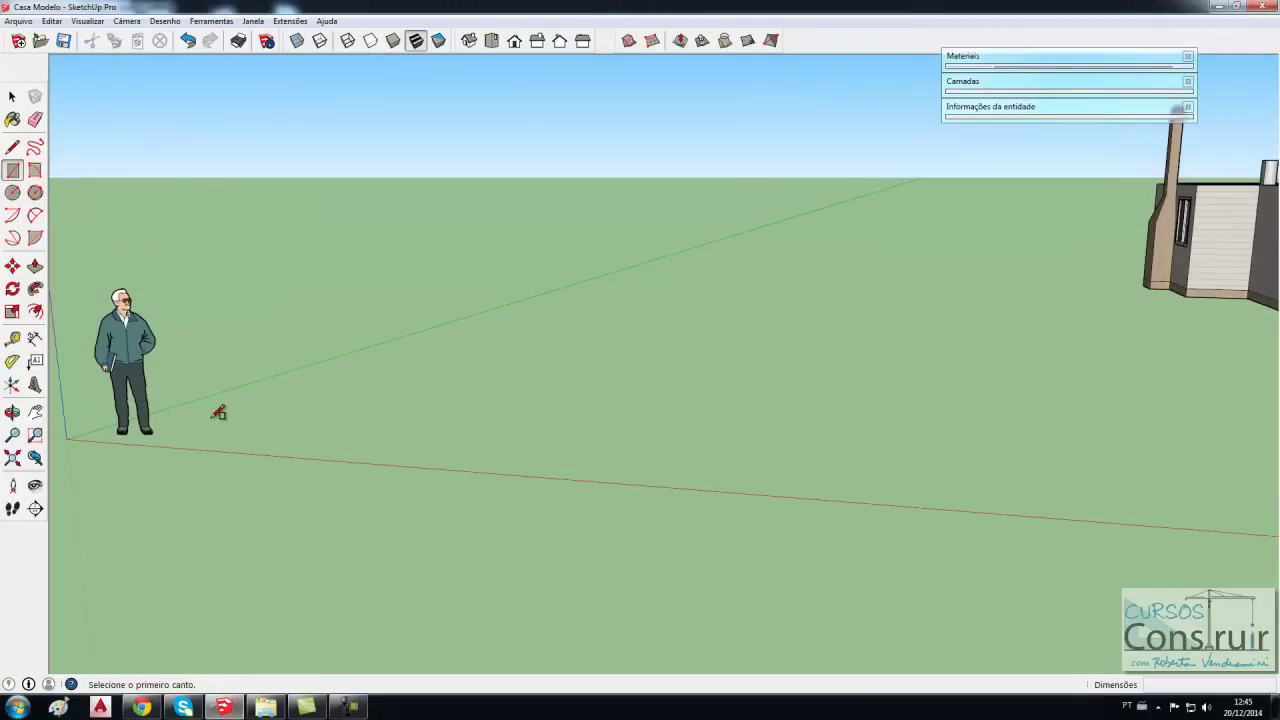
left_click(250, 420)
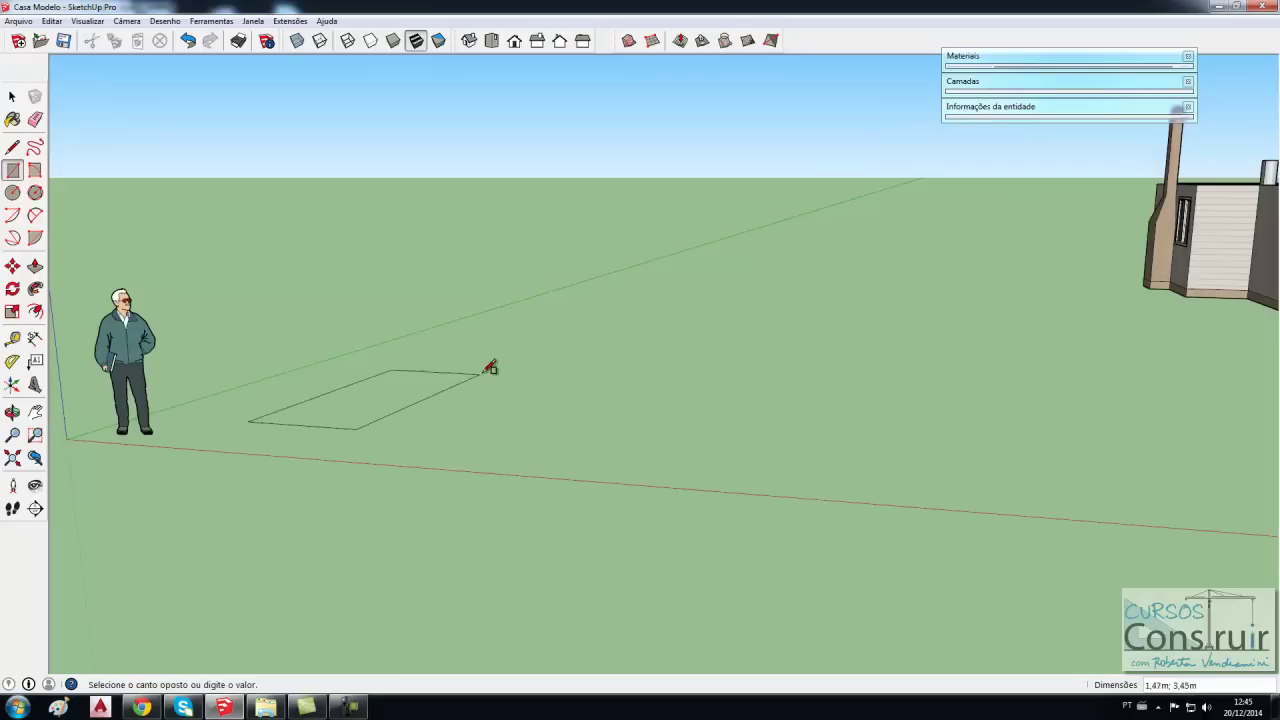
left_click(536, 367)
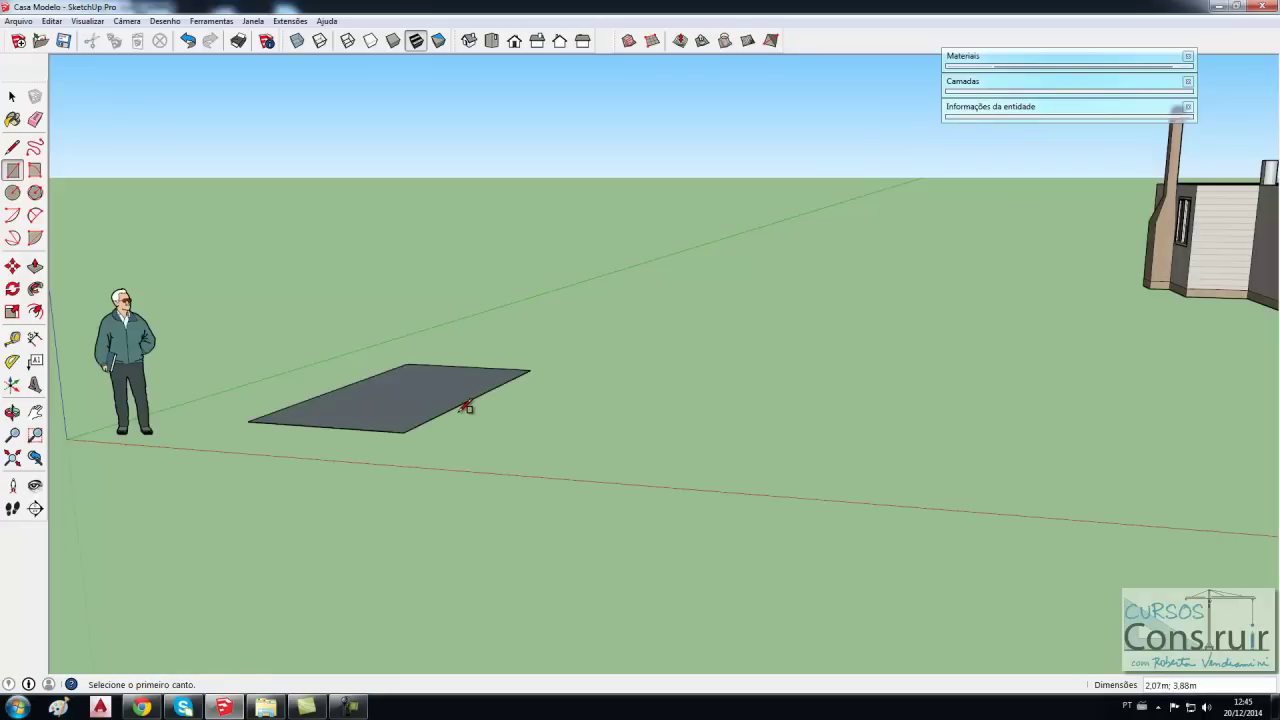
middle_click_drag(451, 415, 455, 470)
key("r")
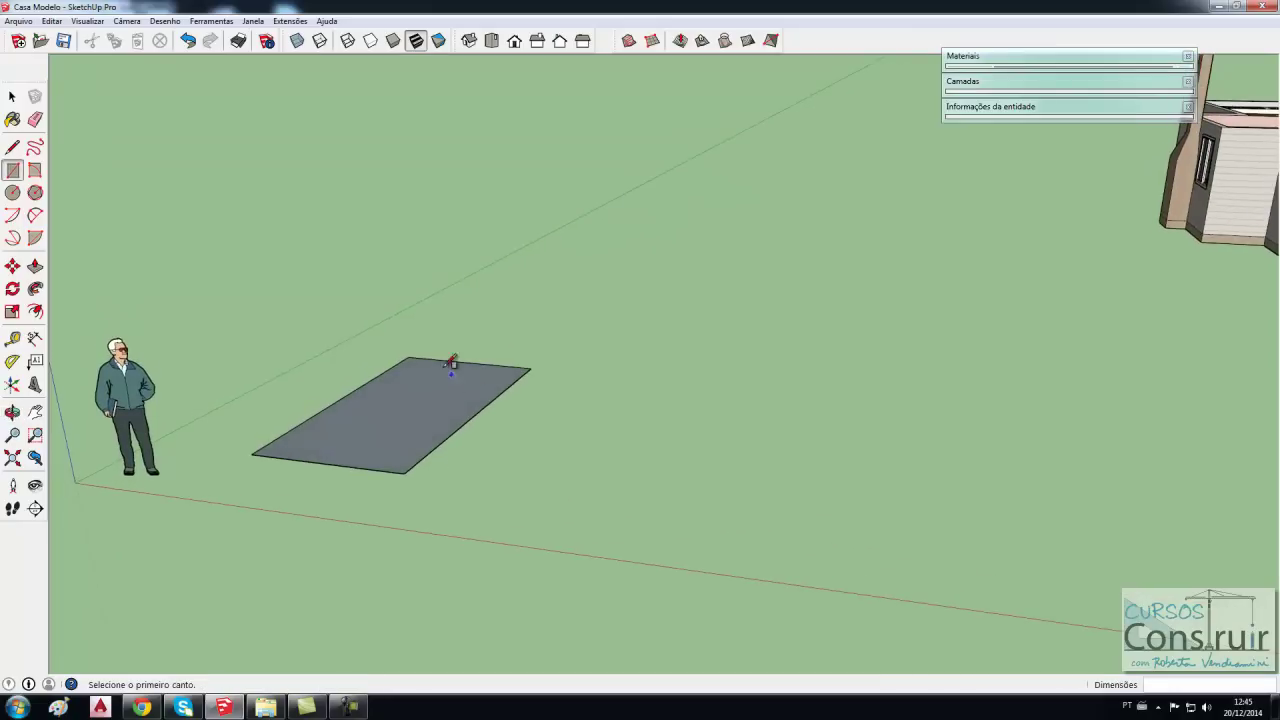
scroll(384, 370, "up", 2)
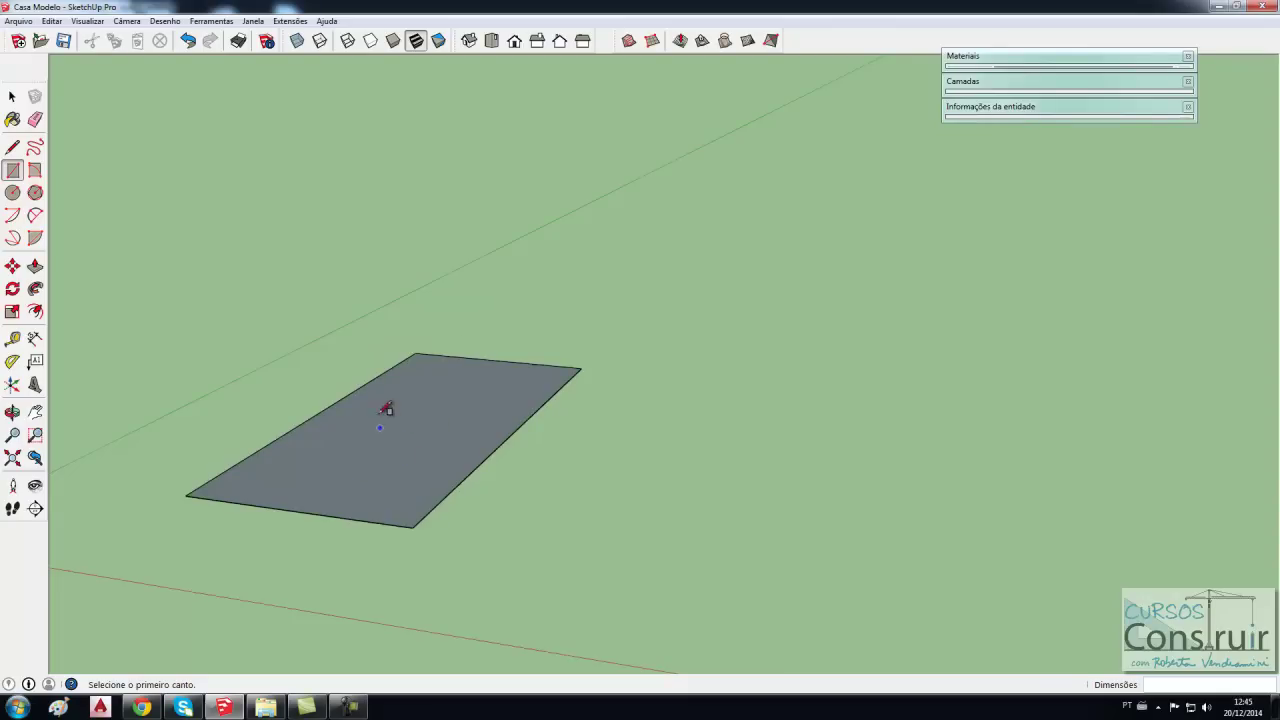
scroll(320, 338, "down", 2)
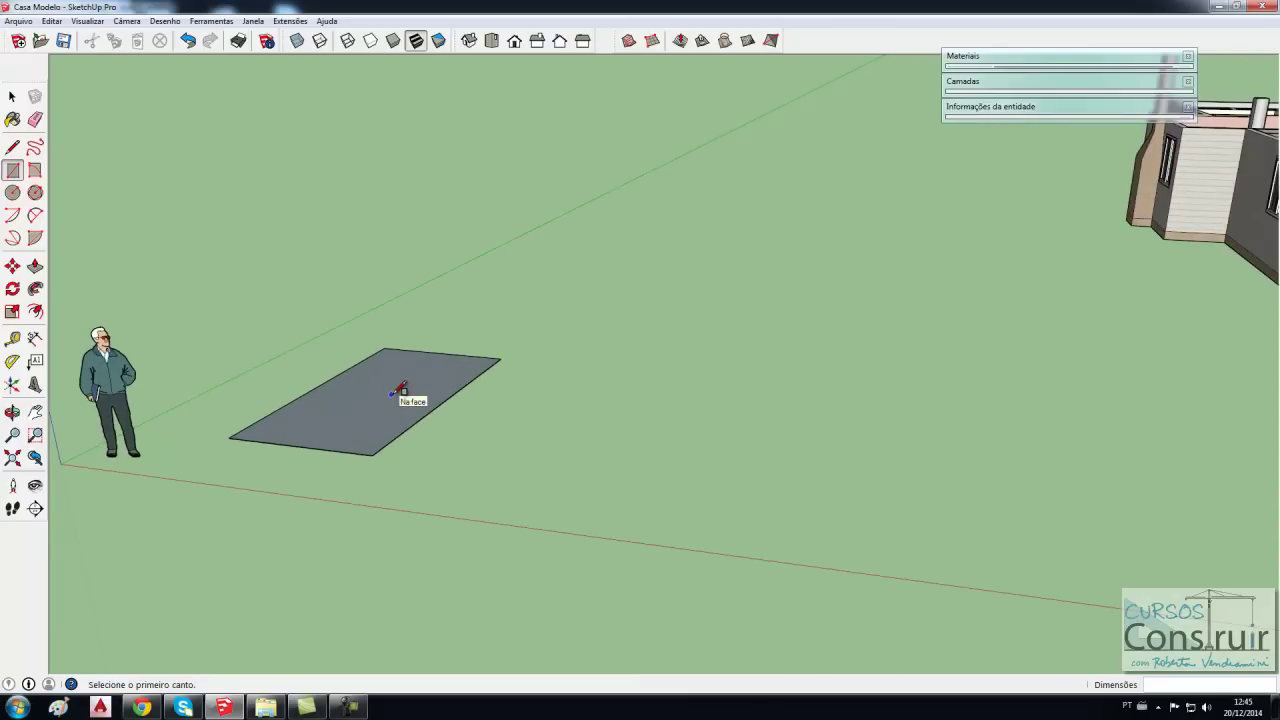
Draw a 3 m by 3 m rectangle and a 3.3 m by 5.5 m rectangle on the ground.
left_click(475, 467)
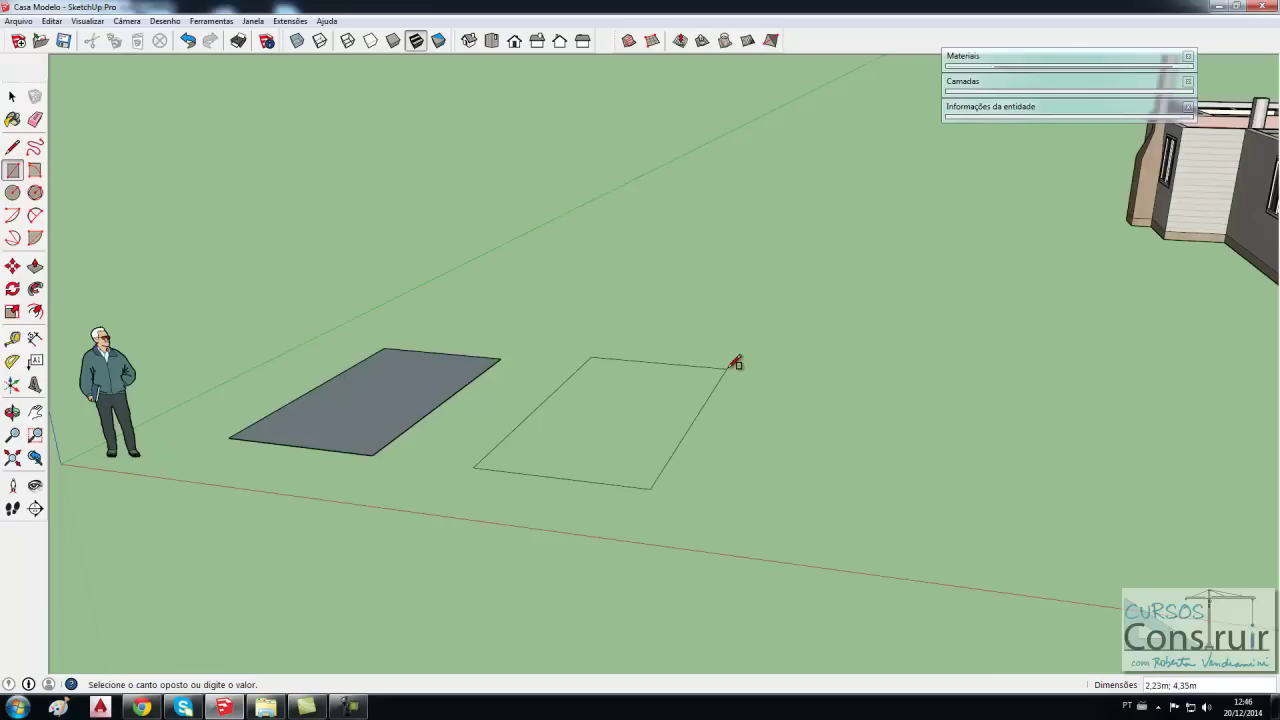
type("3;3")
key("Return")
left_click(609, 333)
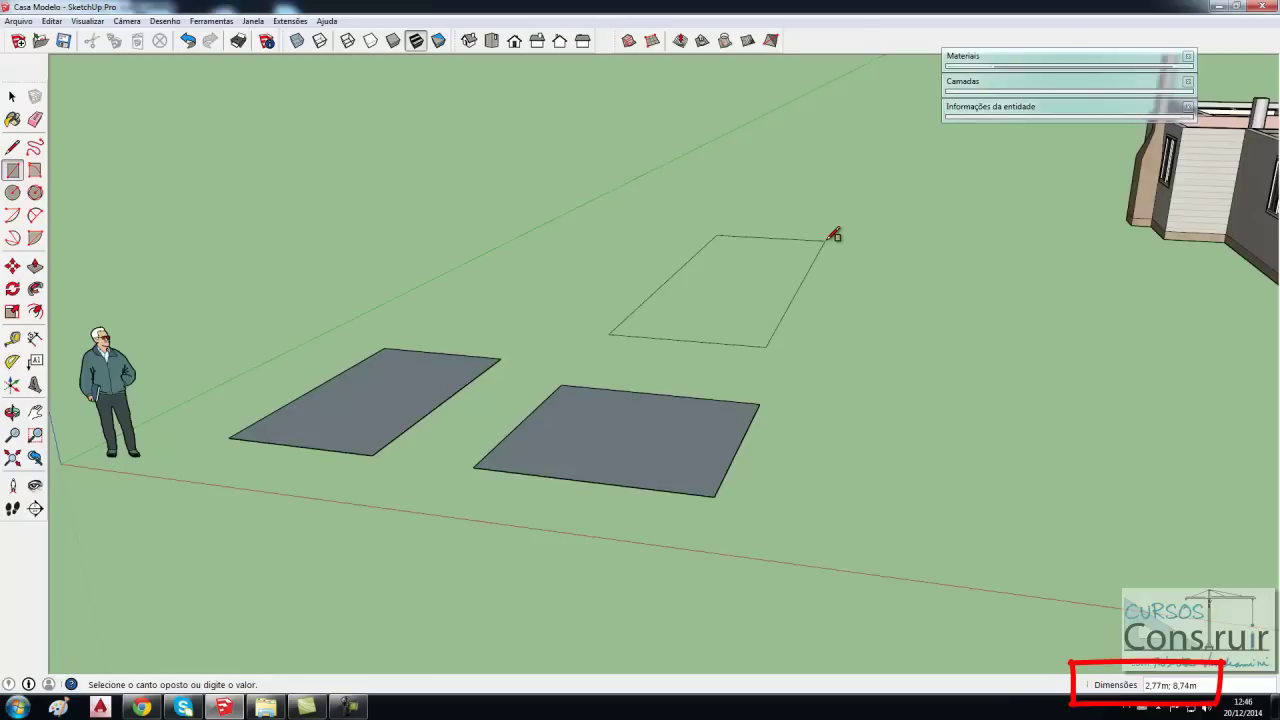
type("3,3;5,5")
key("Return")
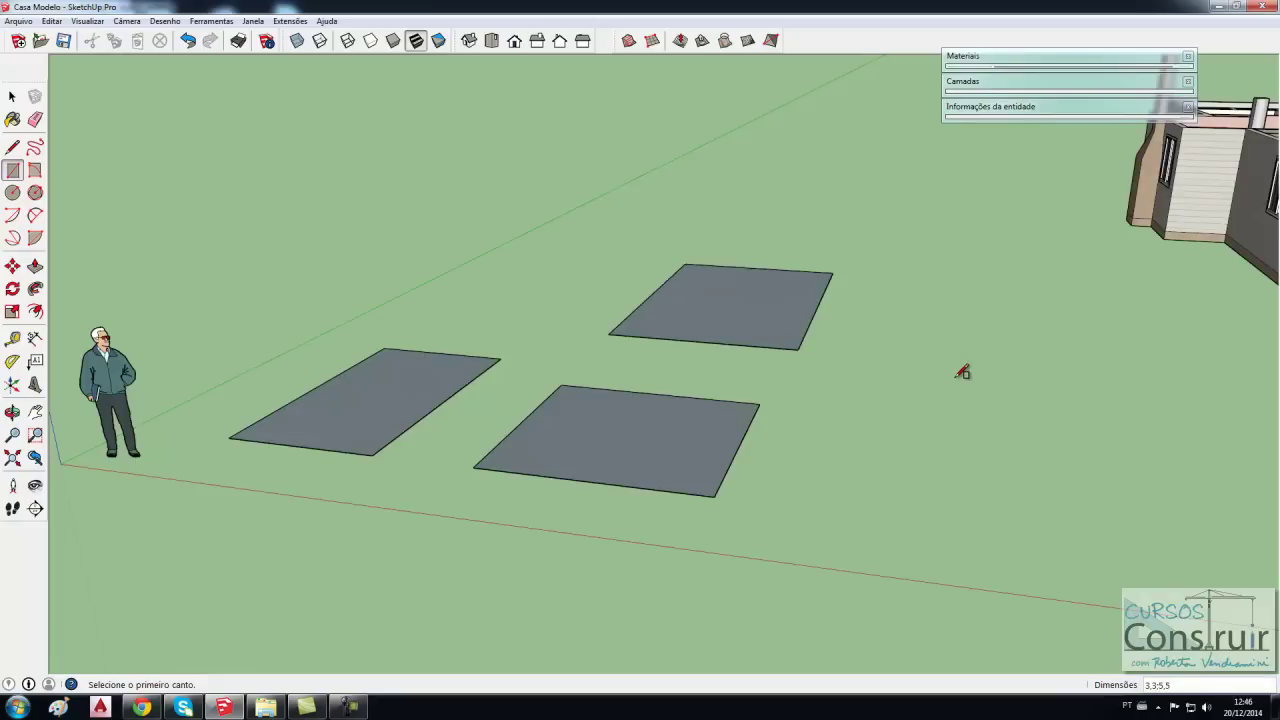
Orbit and zoom out to view all three rectangles together.
middle_click_drag(962, 373, 674, 437)
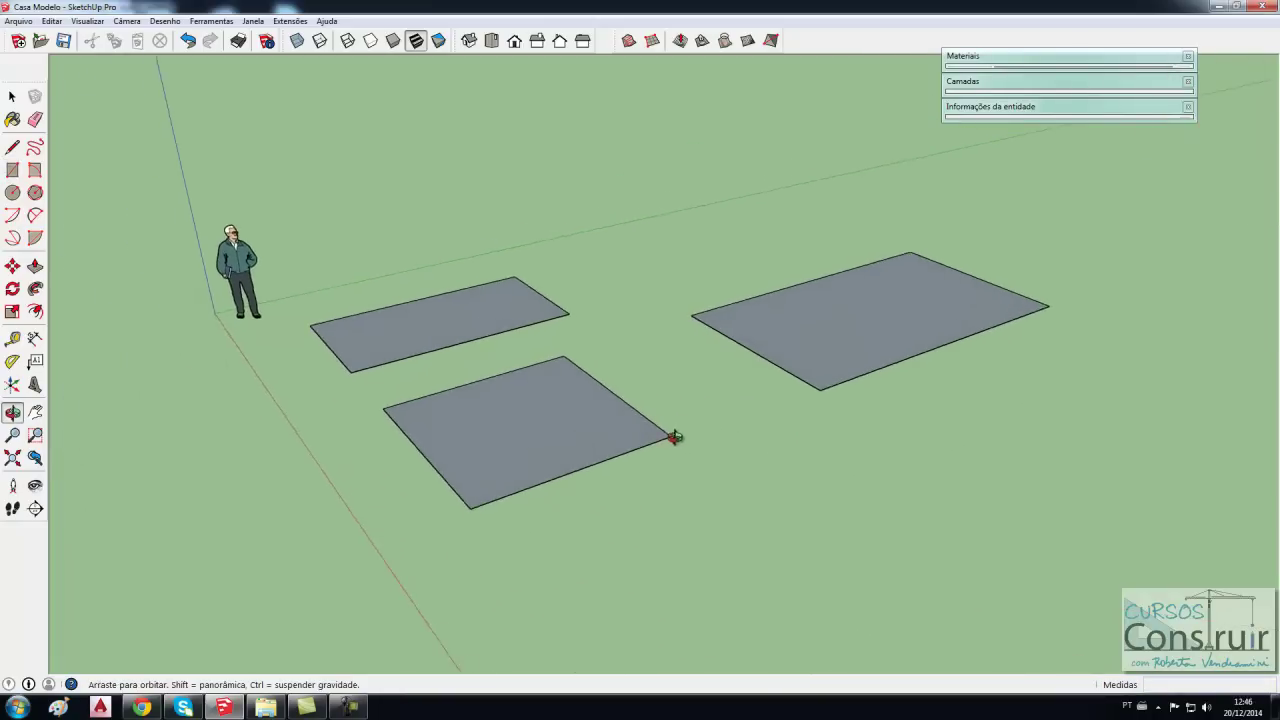
middle_click_drag(997, 334, 1023, 334)
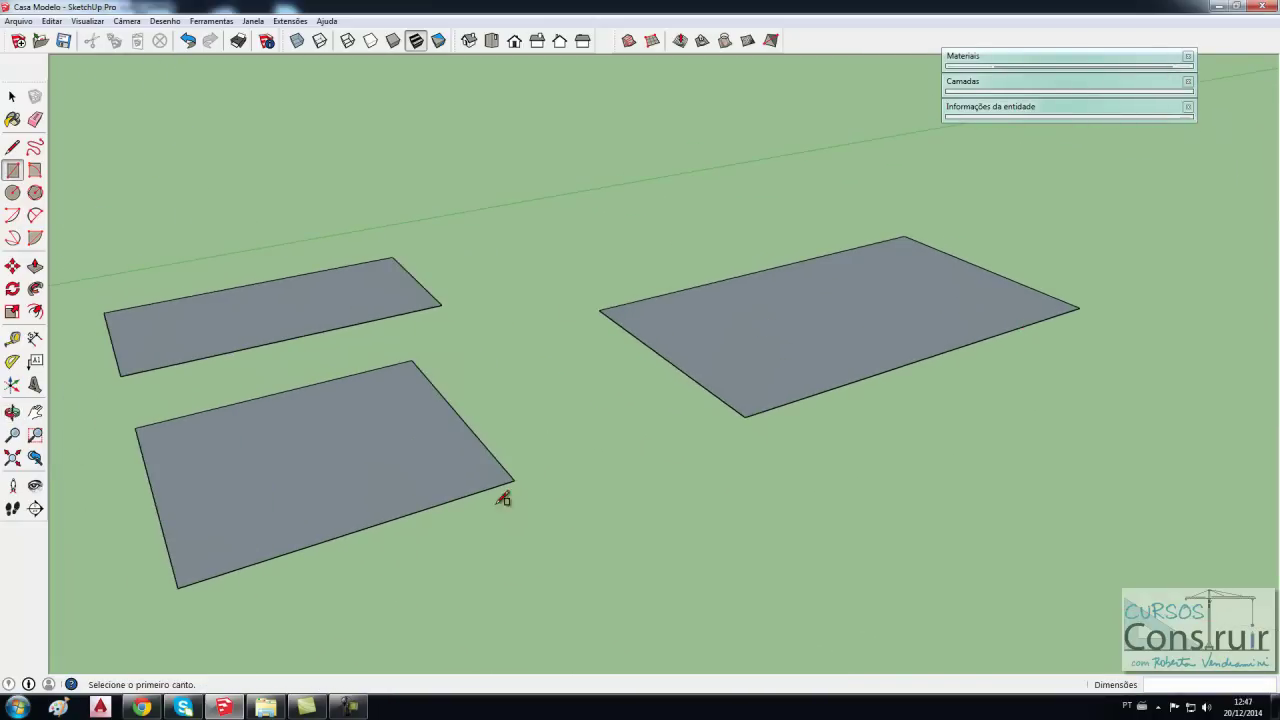
middle_click_drag(503, 497, 628, 481)
scroll(780, 315, "down", 3)
scroll(800, 340, "down", 2)
mouse_move(814, 351)
middle_mouse_down()
mouse_move(729, 443)
mouse_move(803, 406)
middle_mouse_up()
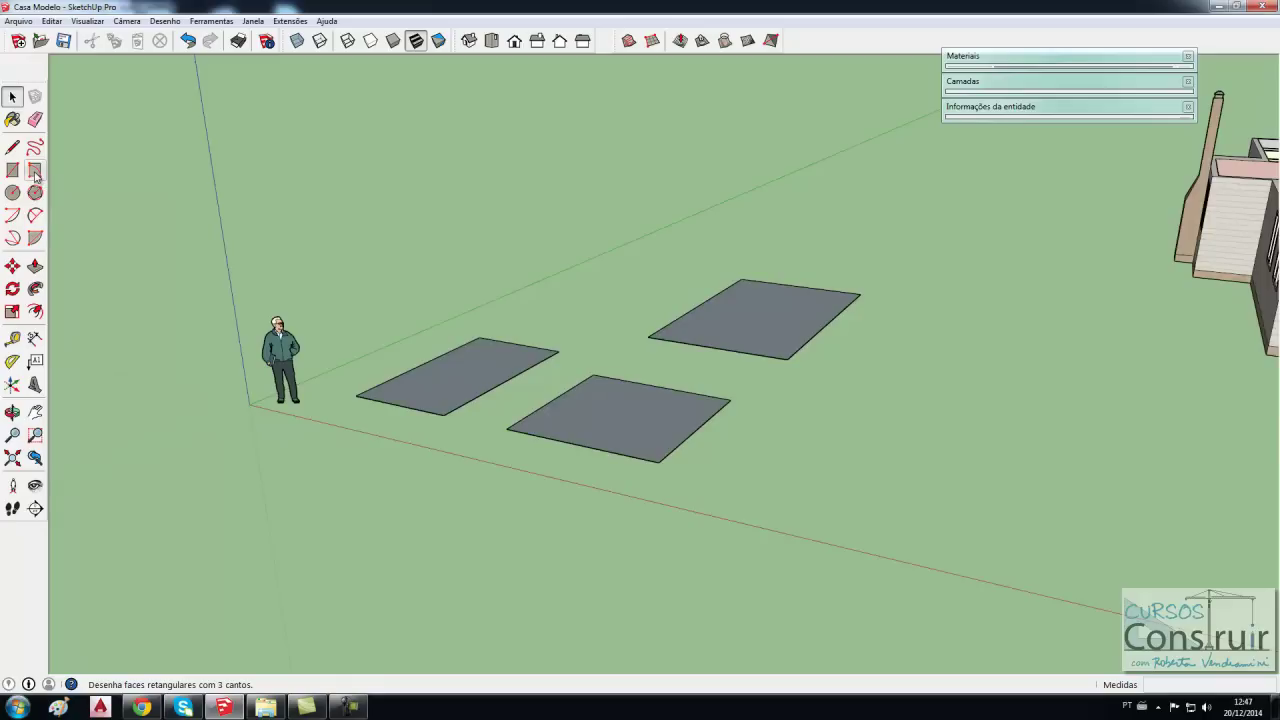
Draw a rotated rectangle 1.32 m long, 5 m wide, tilted at 30° beside the grey rectangles.
left_click(35, 172)
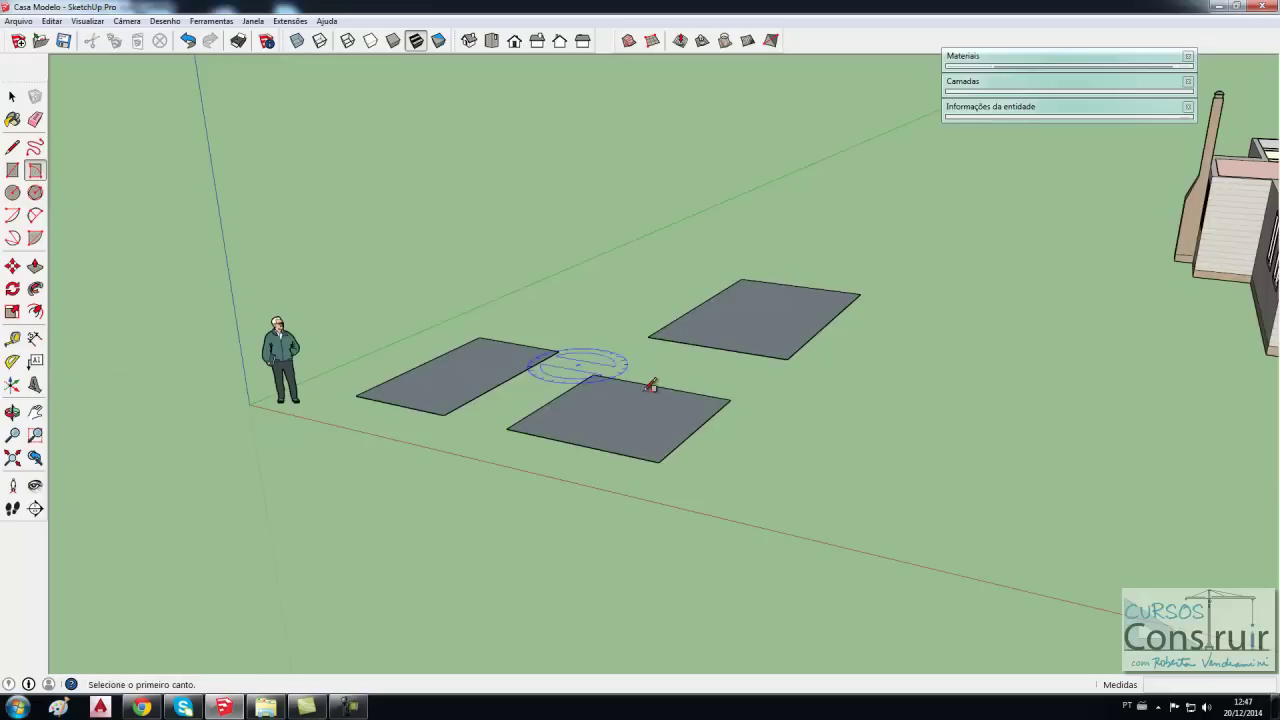
scroll(855, 465, "up", 2)
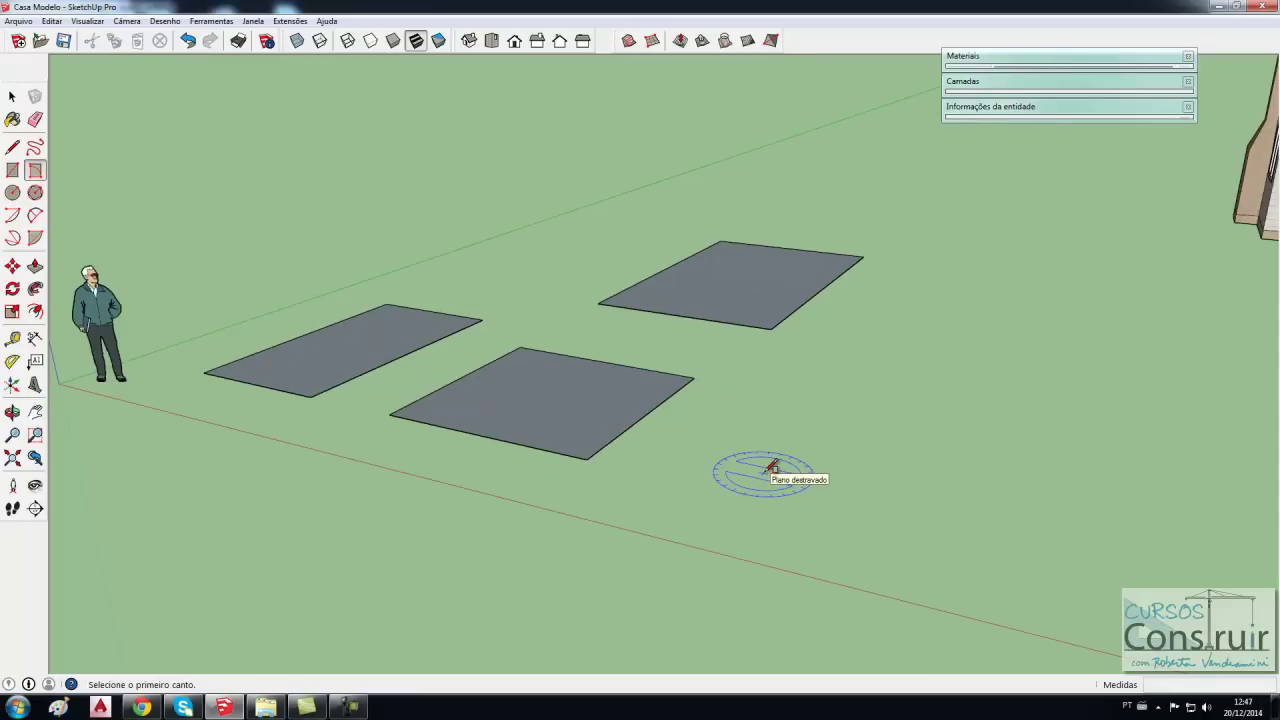
left_click(765, 472)
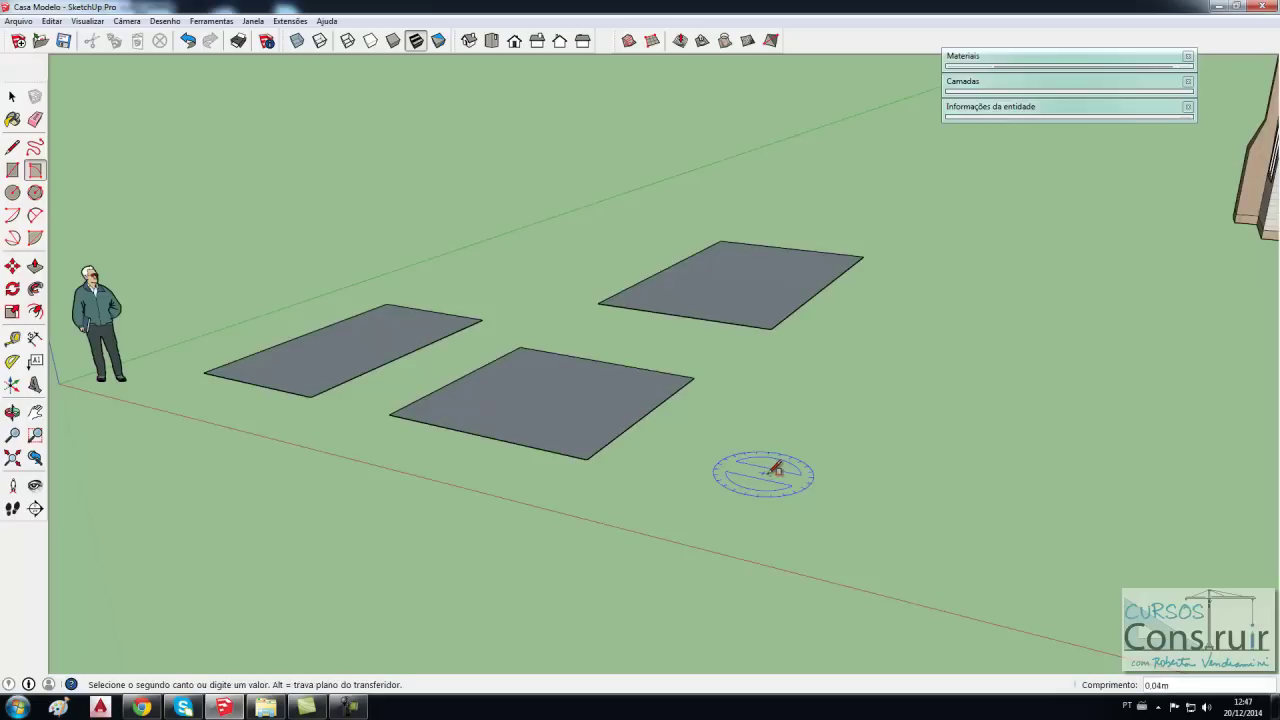
left_click(885, 492)
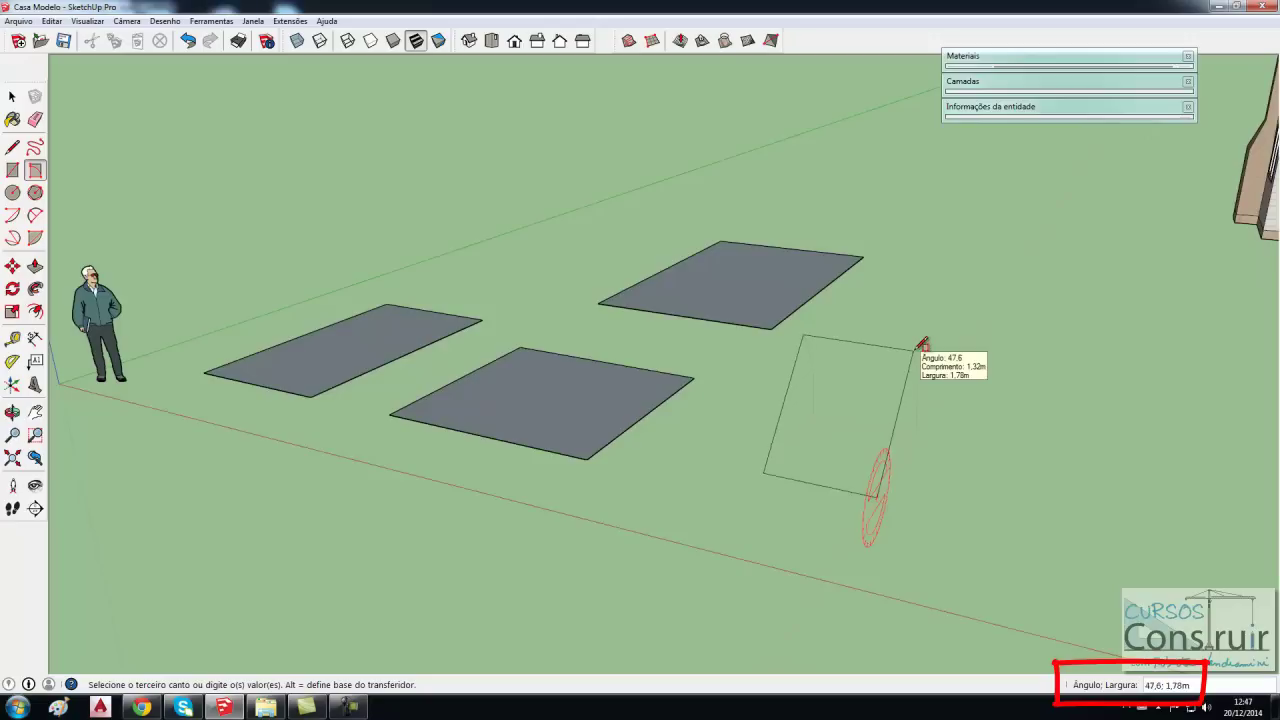
type("30;5")
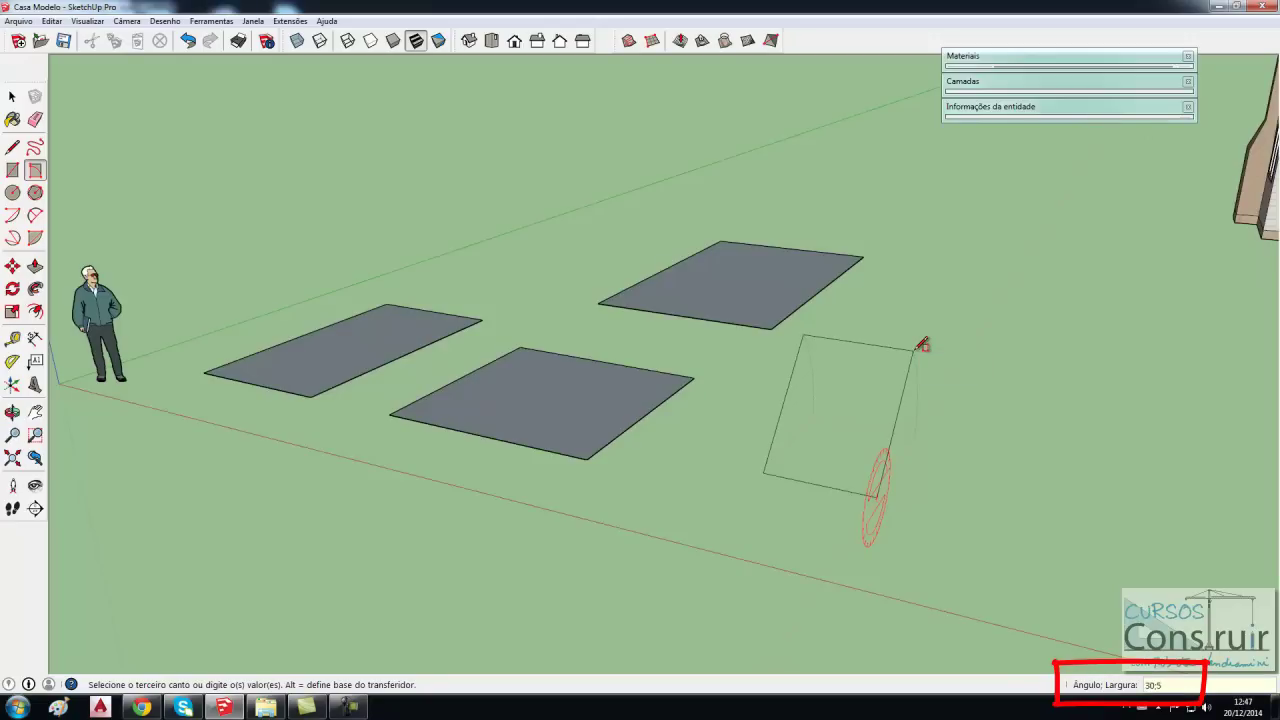
key("Return")
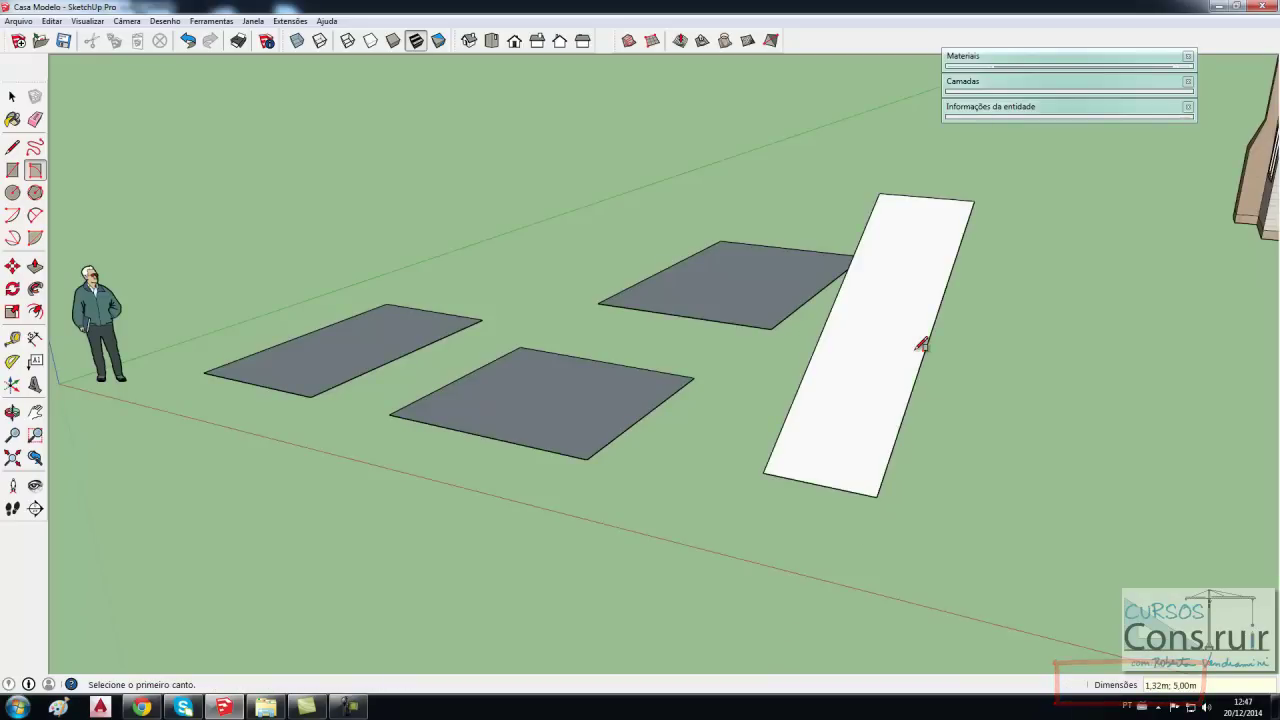
mouse_move(920, 345)
middle_mouse_down()
mouse_move(957, 391)
mouse_move(714, 409)
mouse_move(916, 441)
middle_mouse_up()
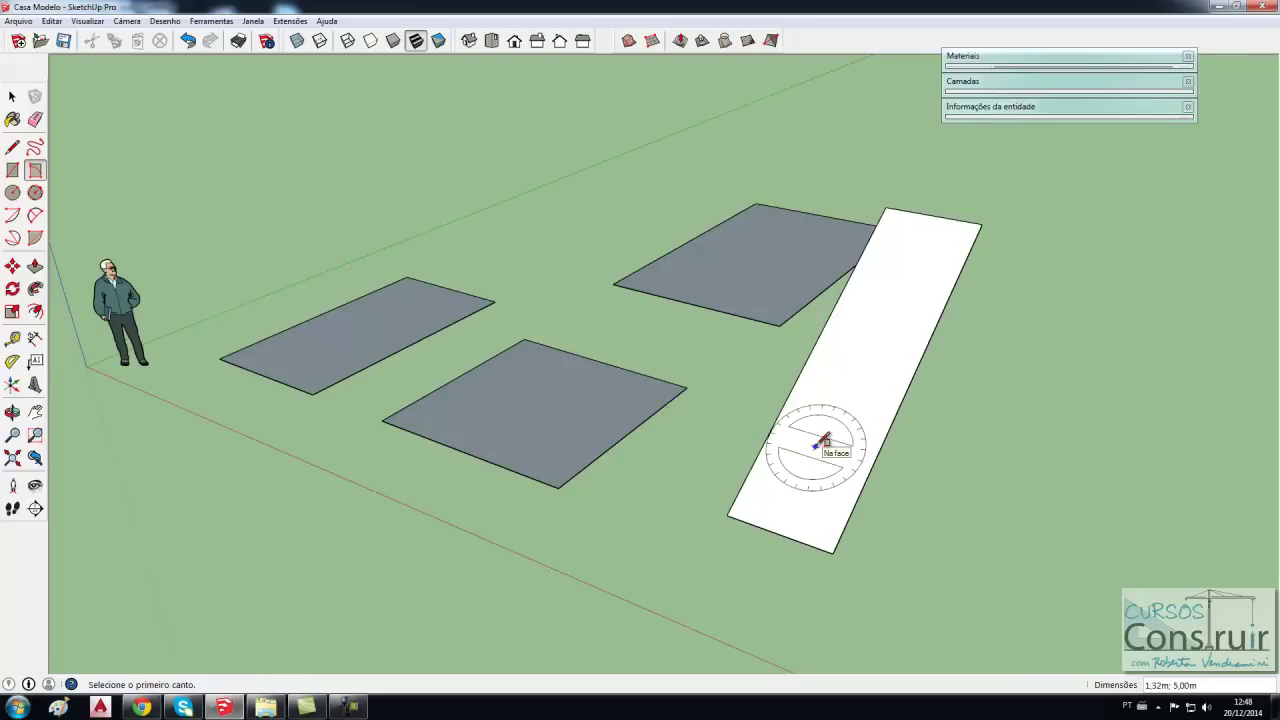